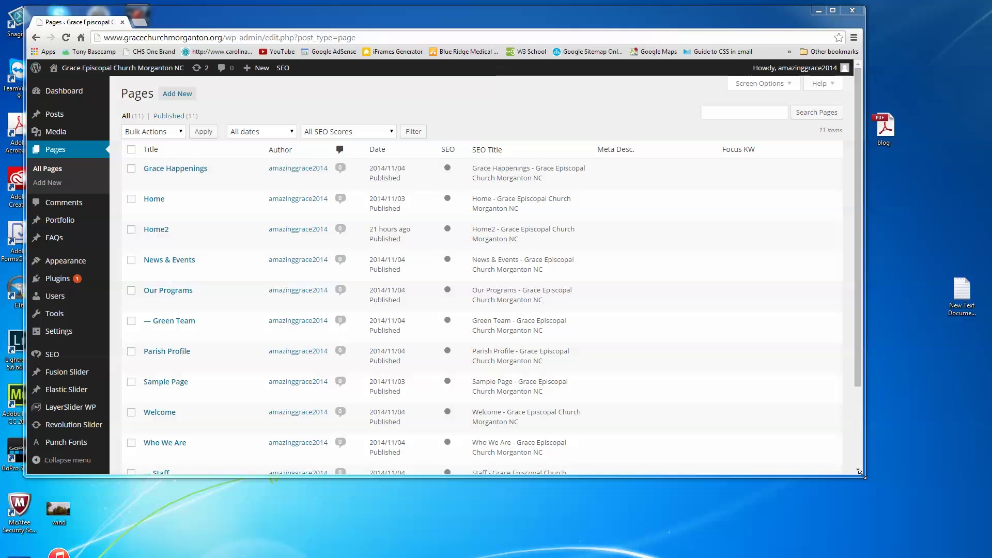
# Enlarge and reposition the admin window, drag in the homepage window, and close the video error page.
pyautogui.moveTo(862, 475); pyautogui.dragTo(966, 529)
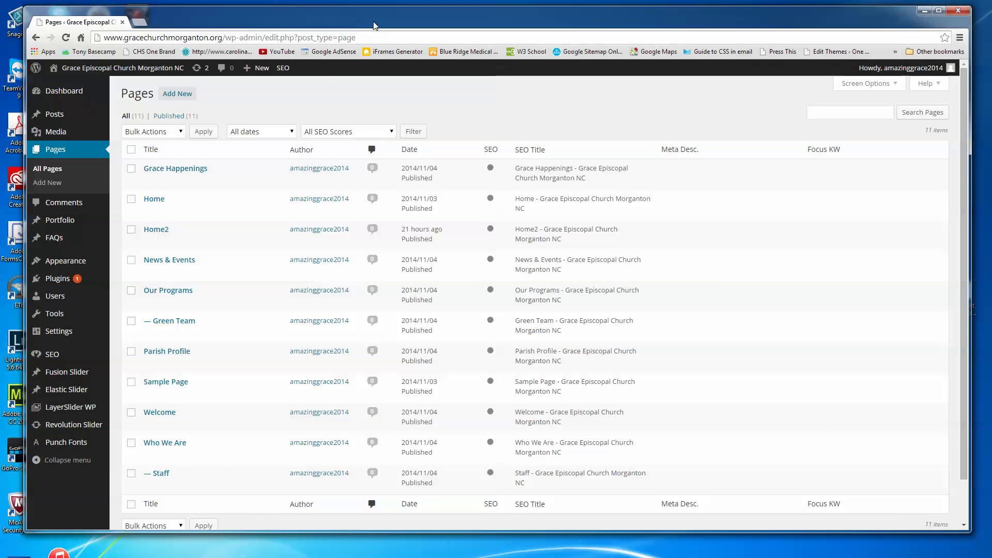
pyautogui.moveTo(374, 25)
pyautogui.mouseDown()
pyautogui.moveTo(357, 28)
pyautogui.moveTo(367, 25)
pyautogui.mouseUp()
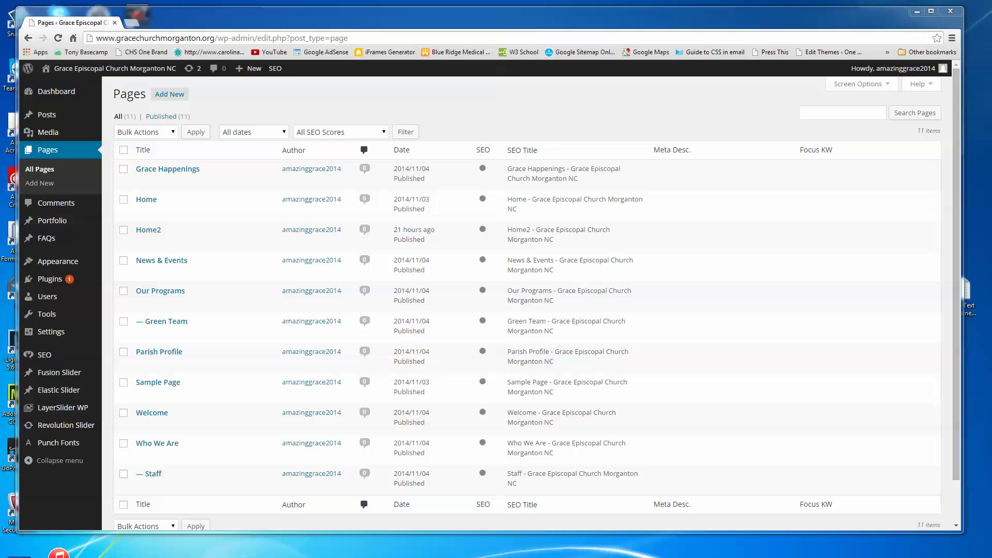
pyautogui.moveTo(991, 55); pyautogui.dragTo(580, 44)
pyautogui.click(508, 46)
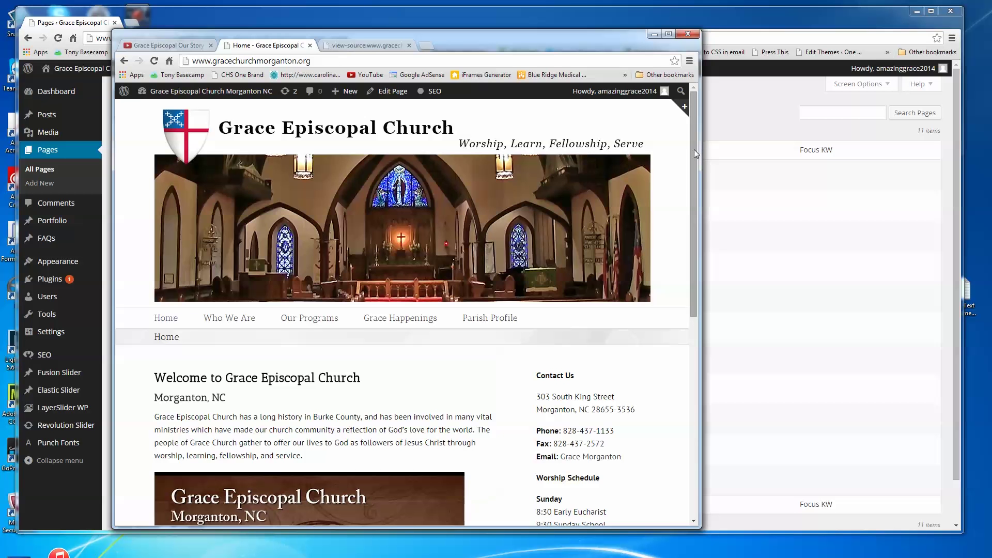
# Widen the homepage window, minimize the admin window, and move the homepage window up-left.
pyautogui.moveTo(694, 150); pyautogui.dragTo(698, 286)
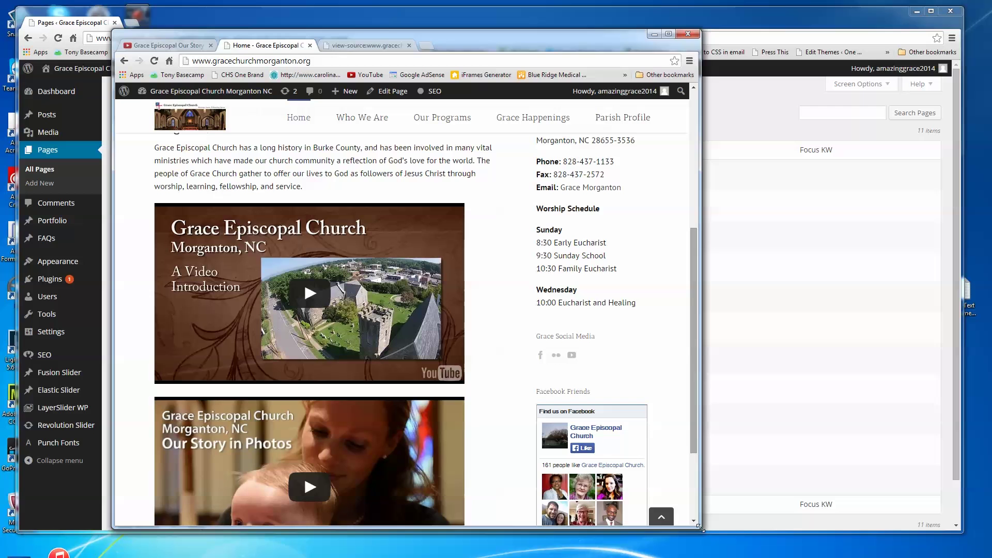
pyautogui.moveTo(701, 528); pyautogui.dragTo(832, 538)
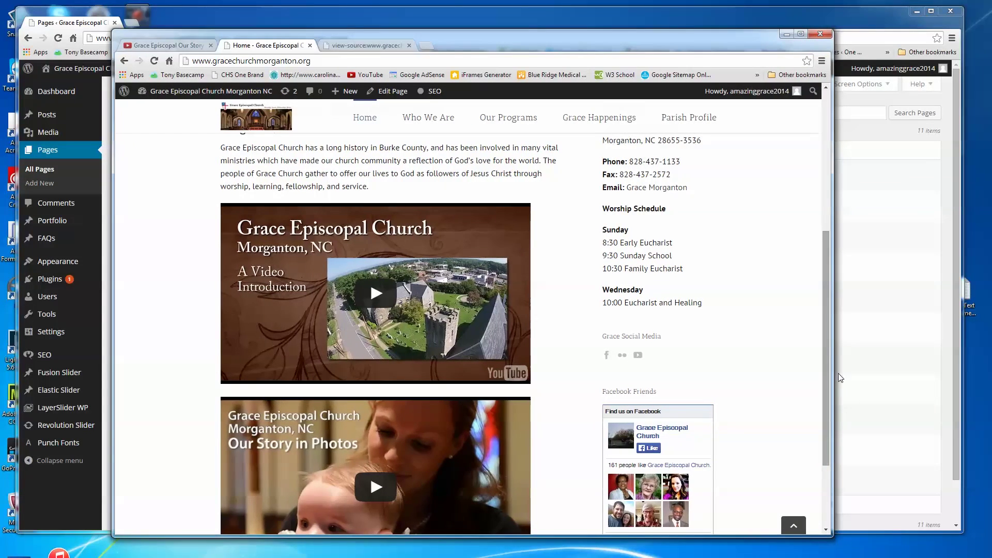
pyautogui.click(916, 11)
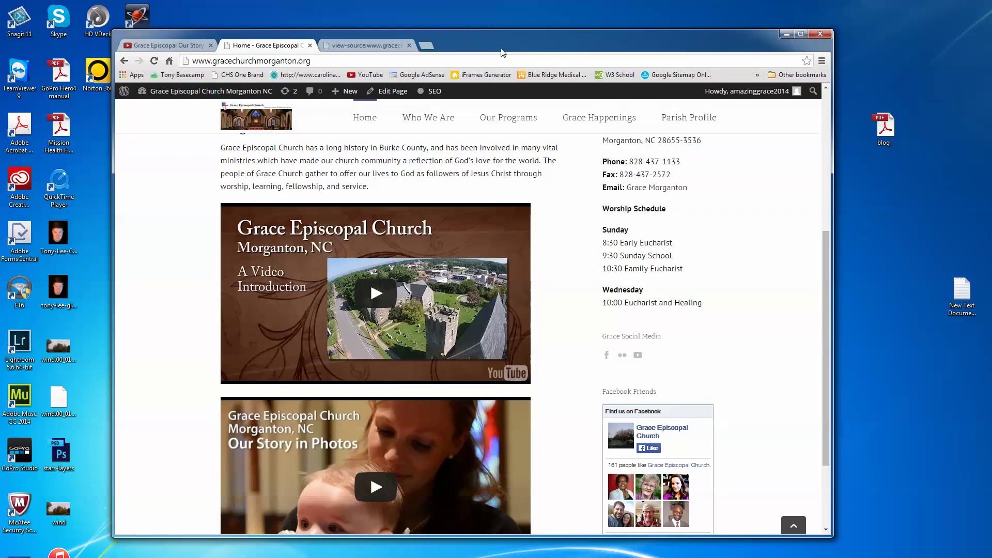
pyautogui.moveTo(501, 52); pyautogui.dragTo(493, 38)
# Close the page-source tab, make the homepage window narrower, and scroll back to its top.
pyautogui.click(402, 32)
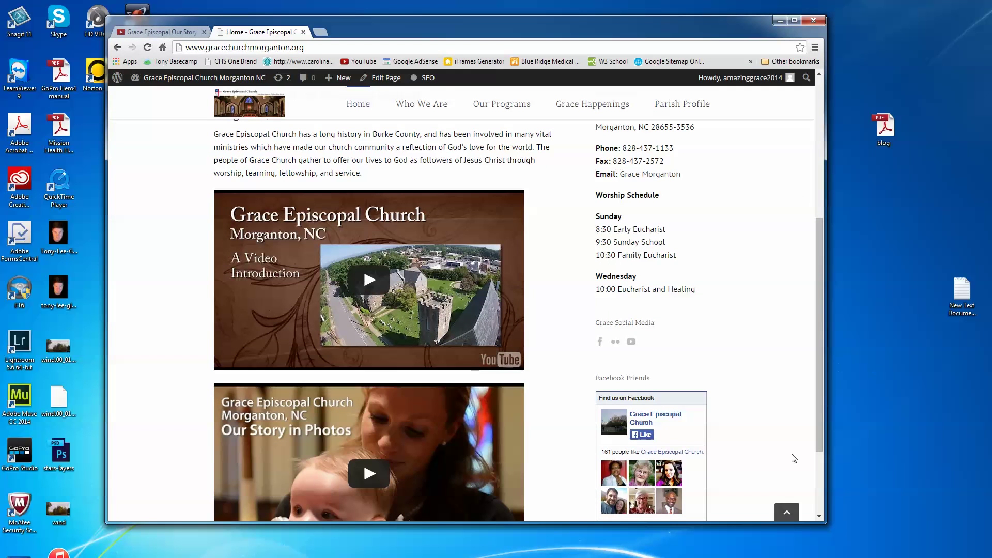
pyautogui.moveTo(817, 398); pyautogui.dragTo(818, 394)
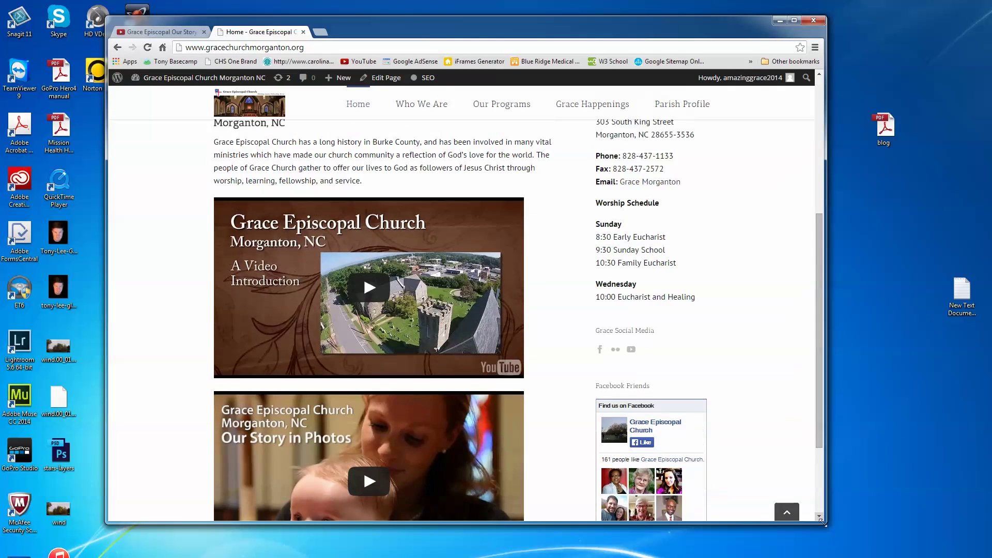
pyautogui.moveTo(822, 523); pyautogui.dragTo(618, 530)
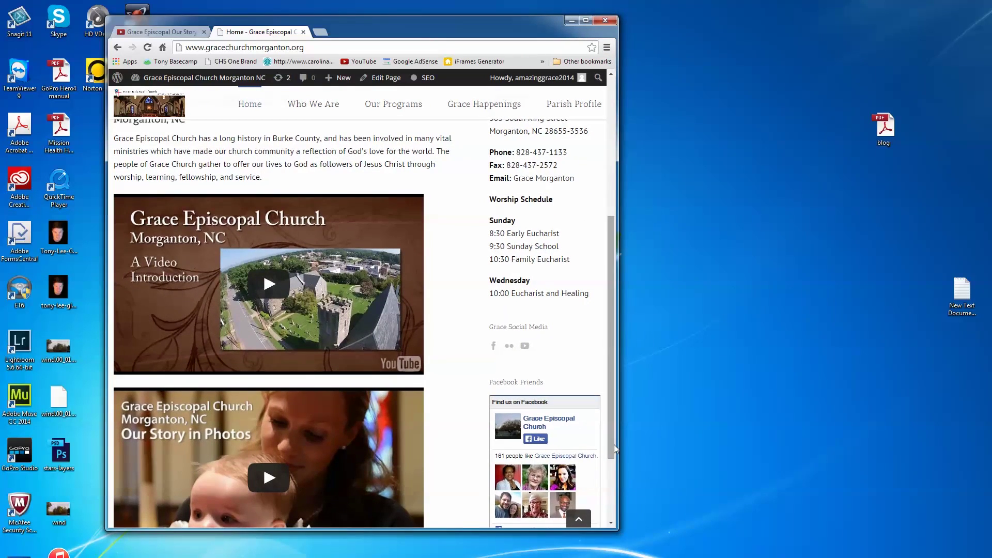
pyautogui.scroll(5, 607, 392)
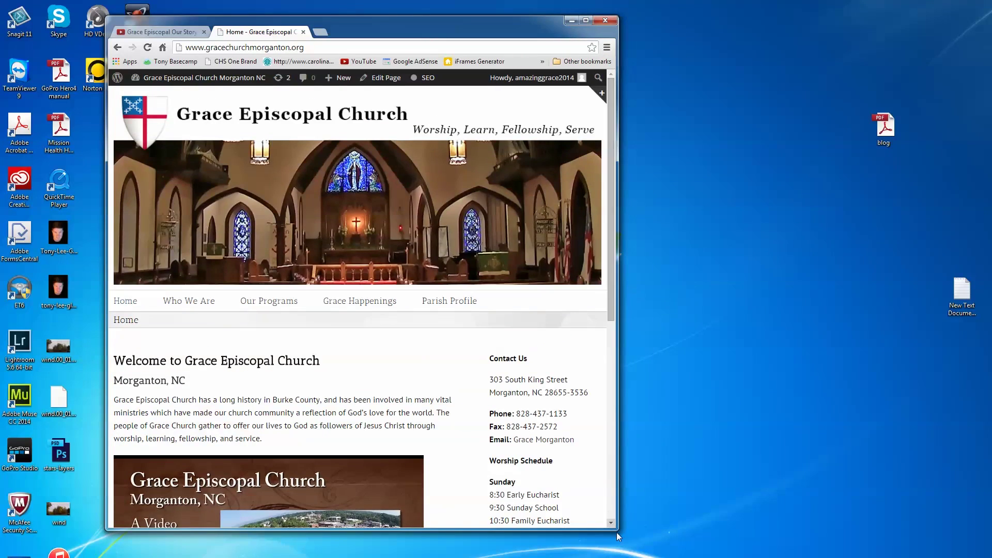
pyautogui.moveTo(616, 532); pyautogui.dragTo(316, 423)
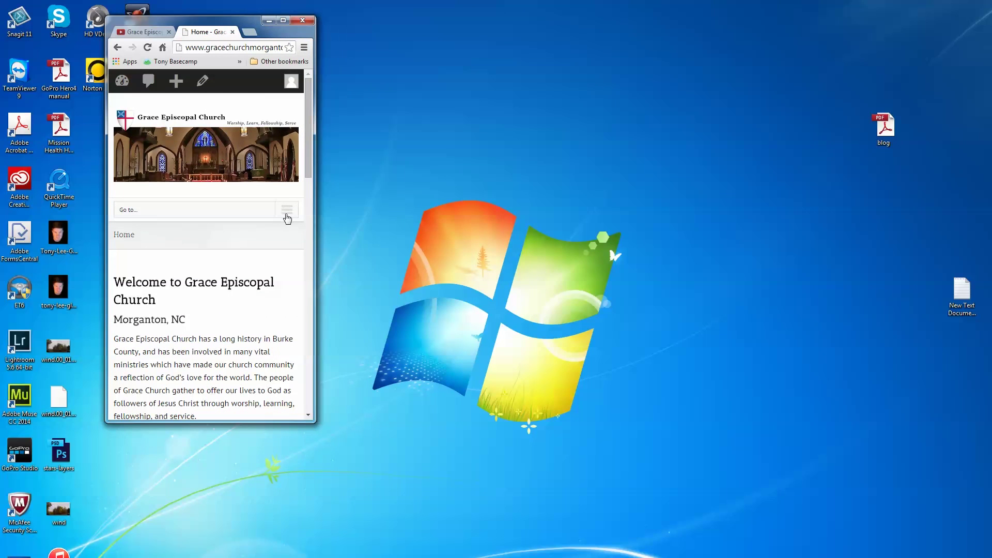
pyautogui.moveTo(244, 25); pyautogui.dragTo(431, 53)
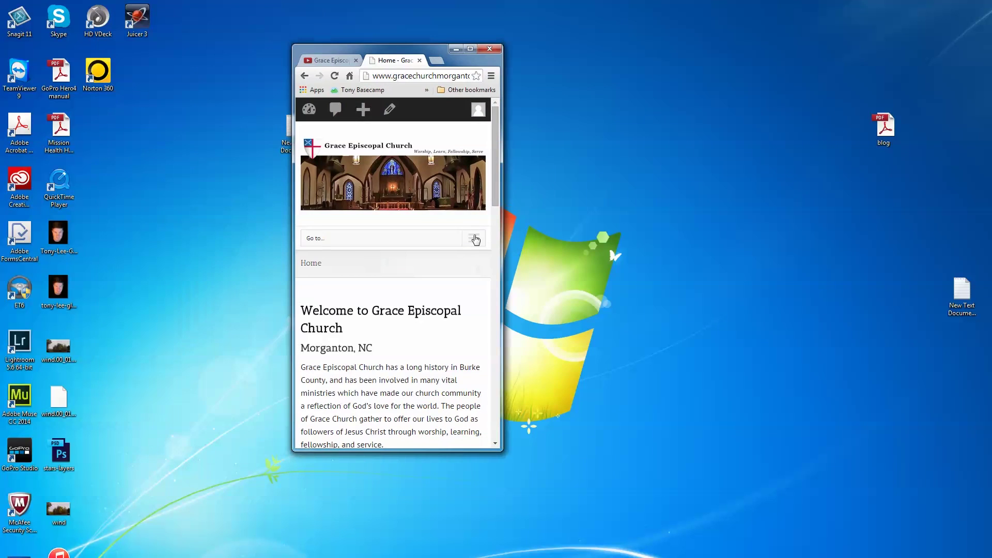
pyautogui.click(476, 242)
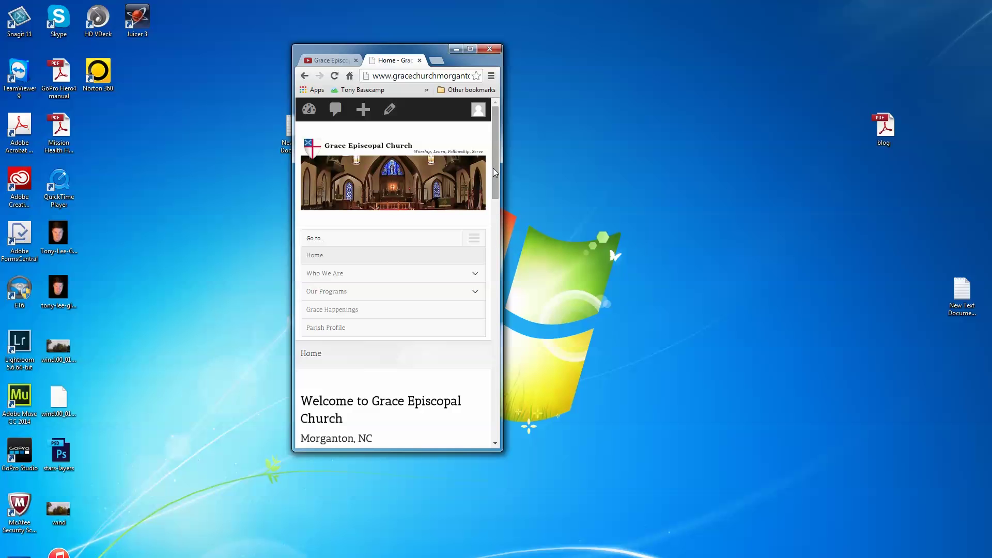
pyautogui.moveTo(493, 169); pyautogui.dragTo(496, 275)
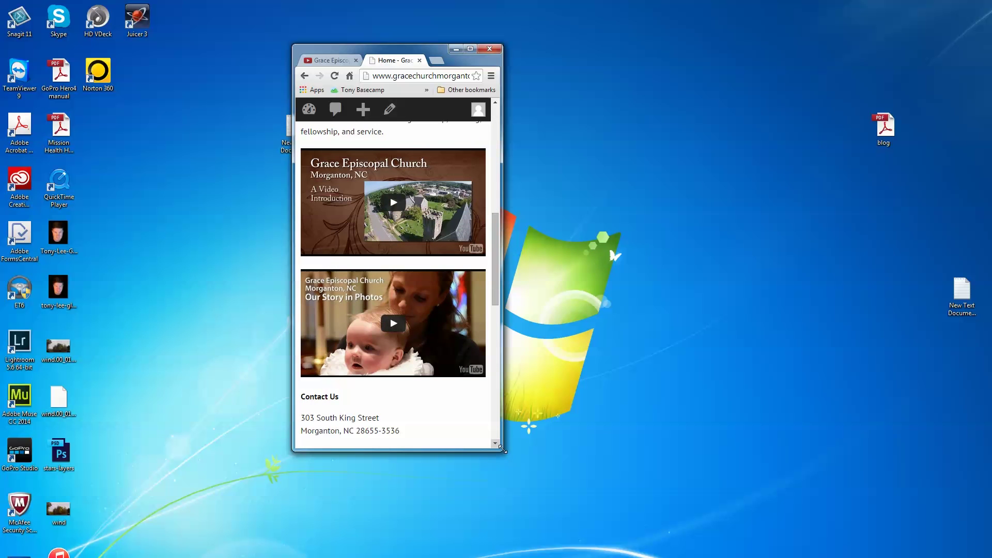
pyautogui.moveTo(502, 449); pyautogui.dragTo(761, 499)
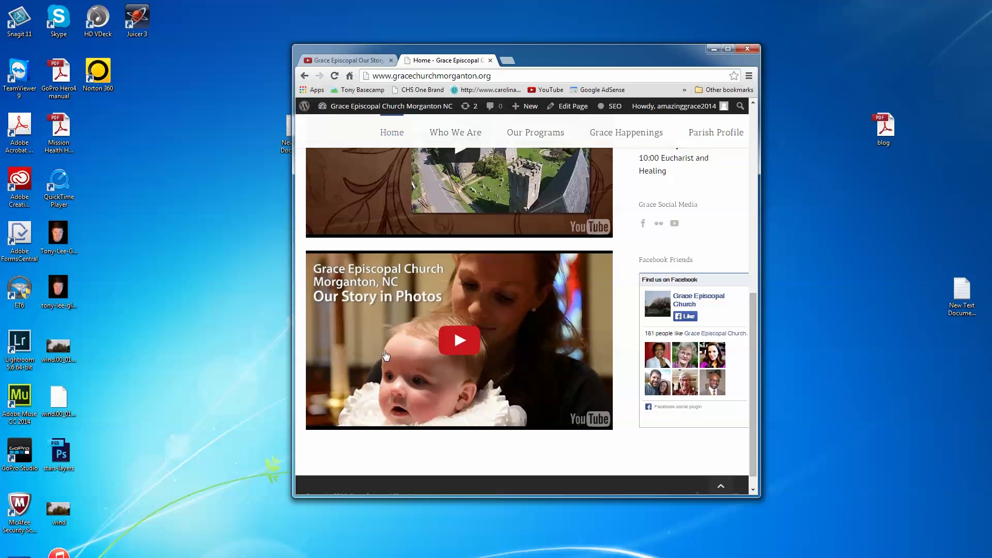
pyautogui.moveTo(758, 499); pyautogui.dragTo(491, 413)
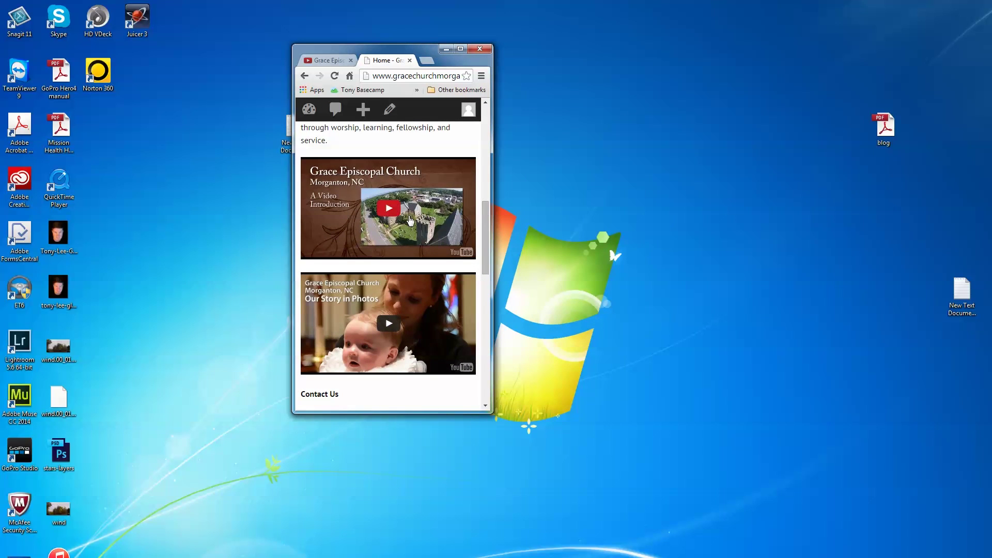
pyautogui.scroll(1, 492, 262)
pyautogui.moveTo(492, 262); pyautogui.dragTo(503, 203)
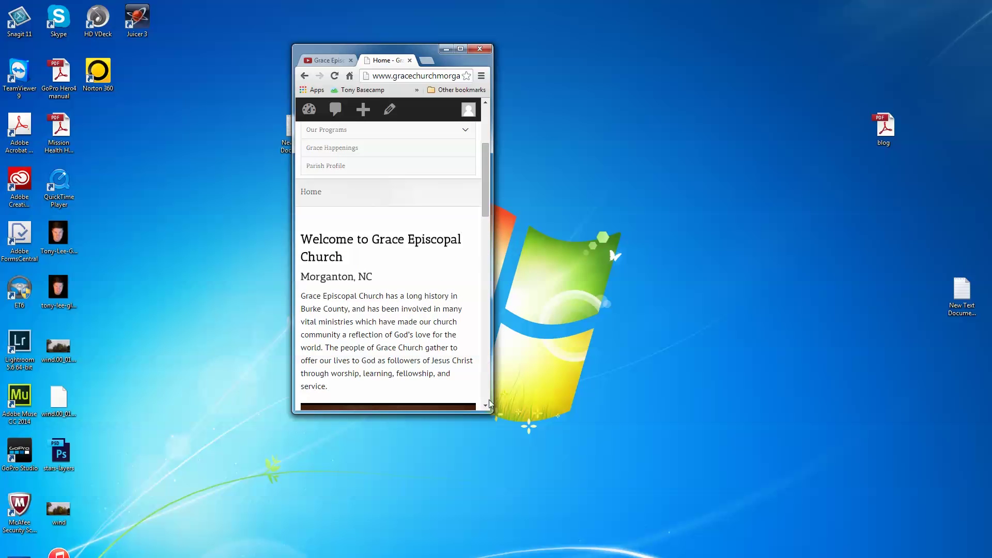
pyautogui.moveTo(488, 410); pyautogui.dragTo(892, 534)
pyautogui.moveTo(723, 62); pyautogui.dragTo(586, 34)
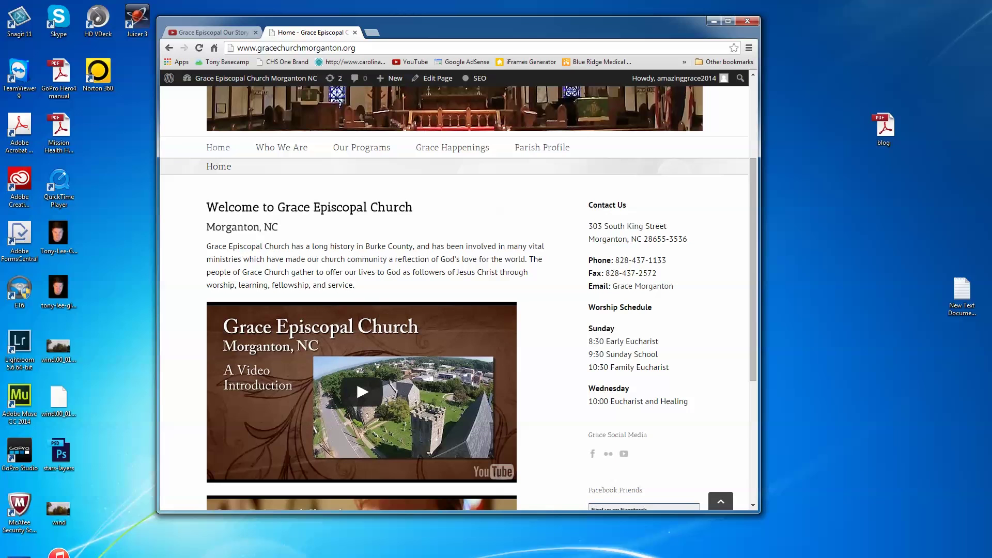
# Switch back to the admin Pages list and open the Home page in the Fusion Builder editor.
pyautogui.hotkey('alt', 'Tab')
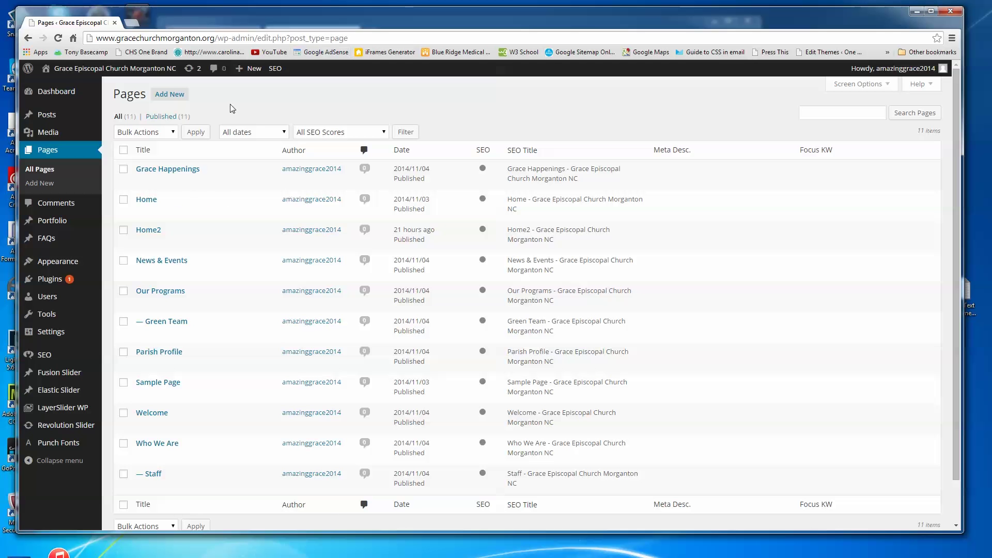
pyautogui.click(142, 212)
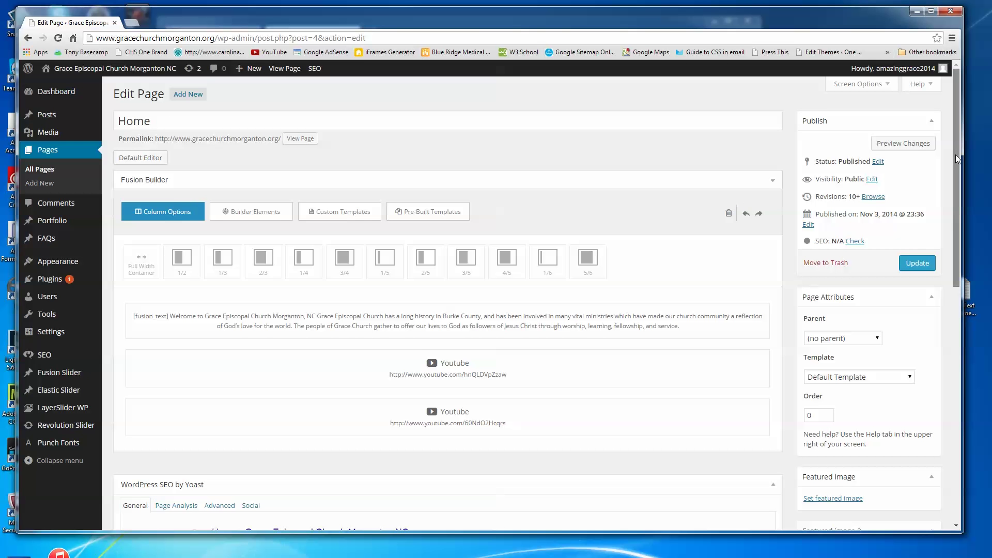
# Scroll the Home page editor, then return to Pages > All Pages with its 11 pages.
pyautogui.moveTo(955, 154)
pyautogui.mouseDown()
pyautogui.moveTo(953, 286)
pyautogui.moveTo(966, 163)
pyautogui.mouseUp()
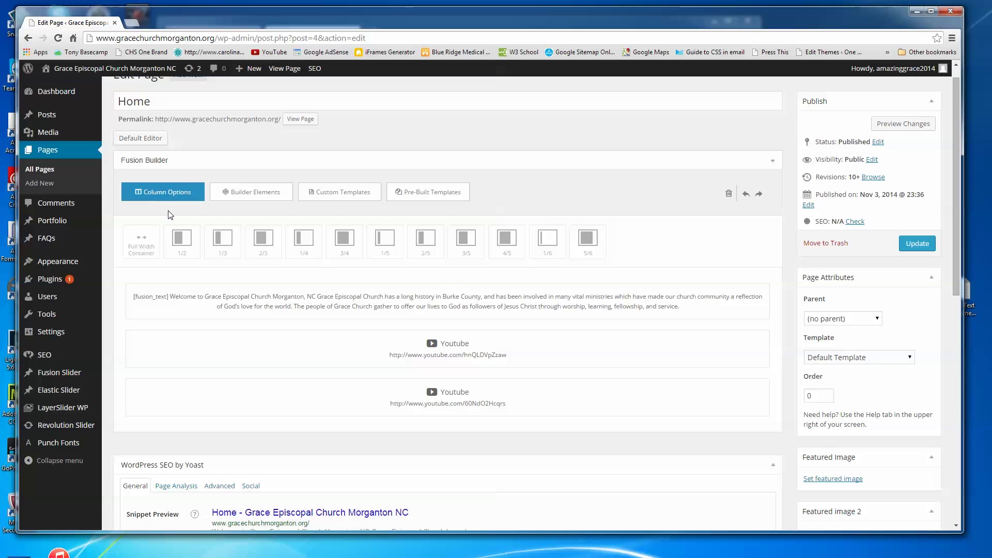
pyautogui.click(48, 151)
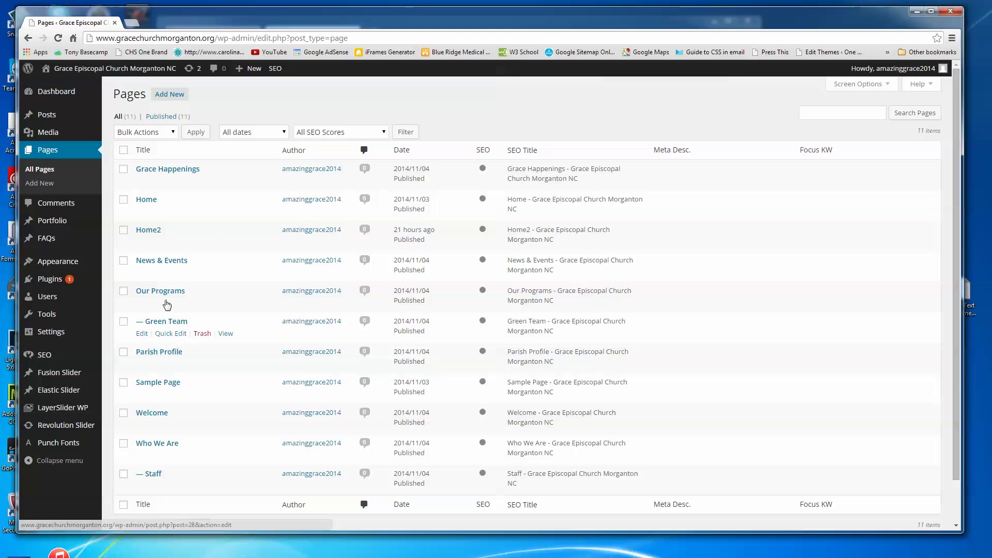
# Open Green Team in the classic editor and toggle the second toolbar row off and back on.
pyautogui.click(142, 334)
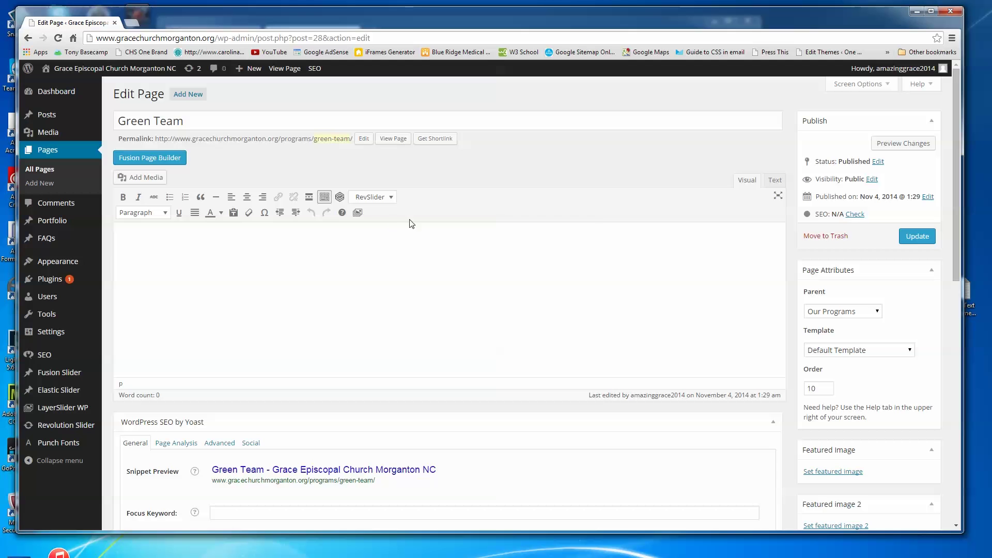
pyautogui.click(325, 198)
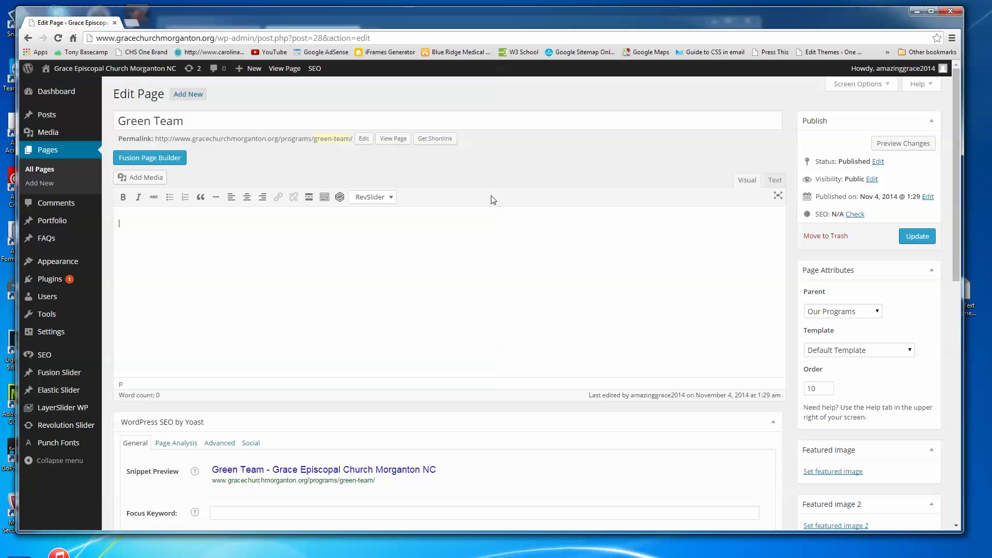
pyautogui.click(324, 198)
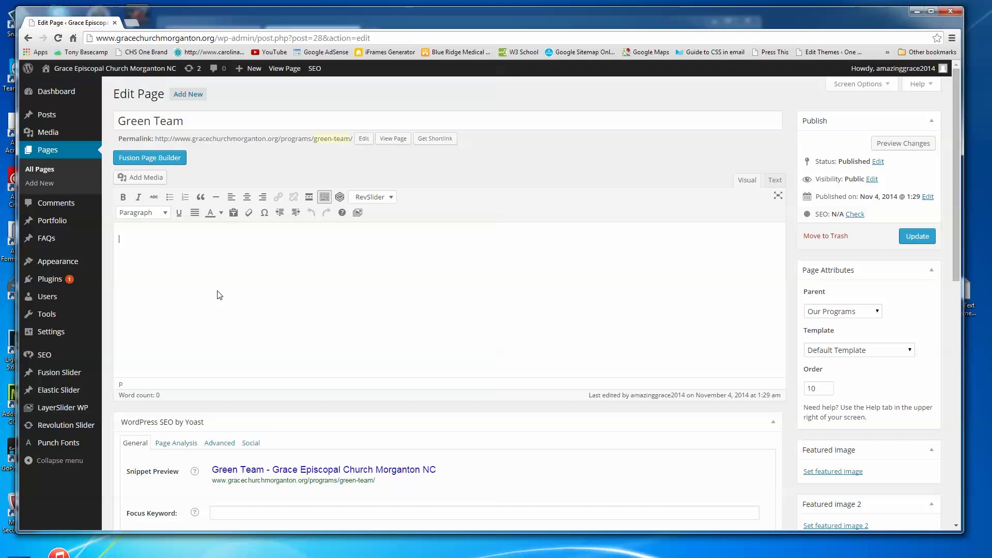
pyautogui.hotkey('alt', 'Tab')
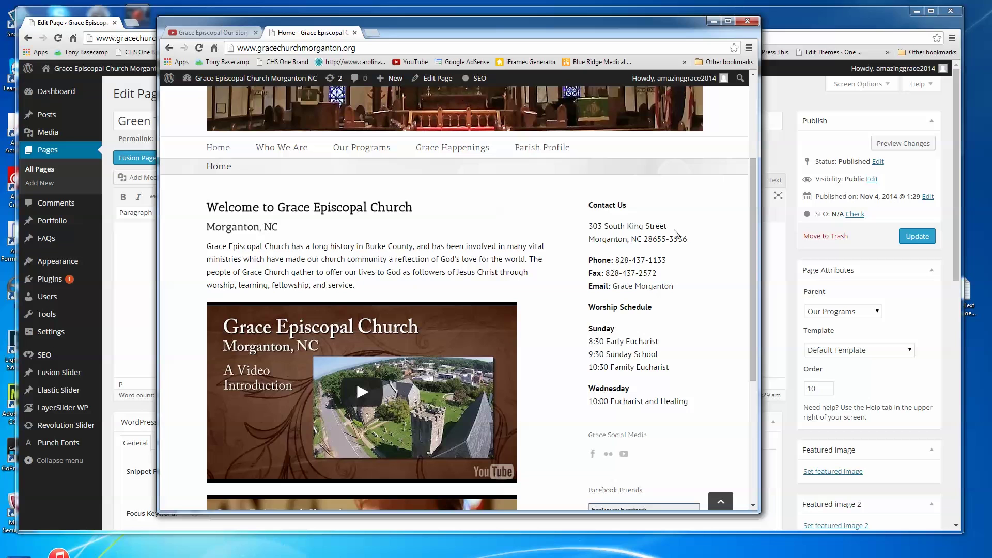
pyautogui.moveTo(752, 228); pyautogui.dragTo(739, 136)
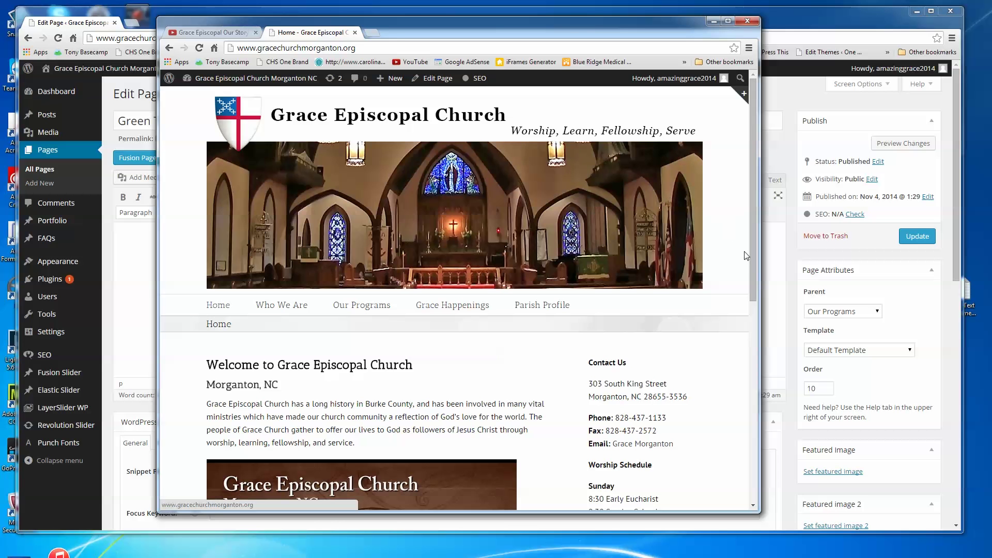
pyautogui.moveTo(757, 274); pyautogui.dragTo(744, 234)
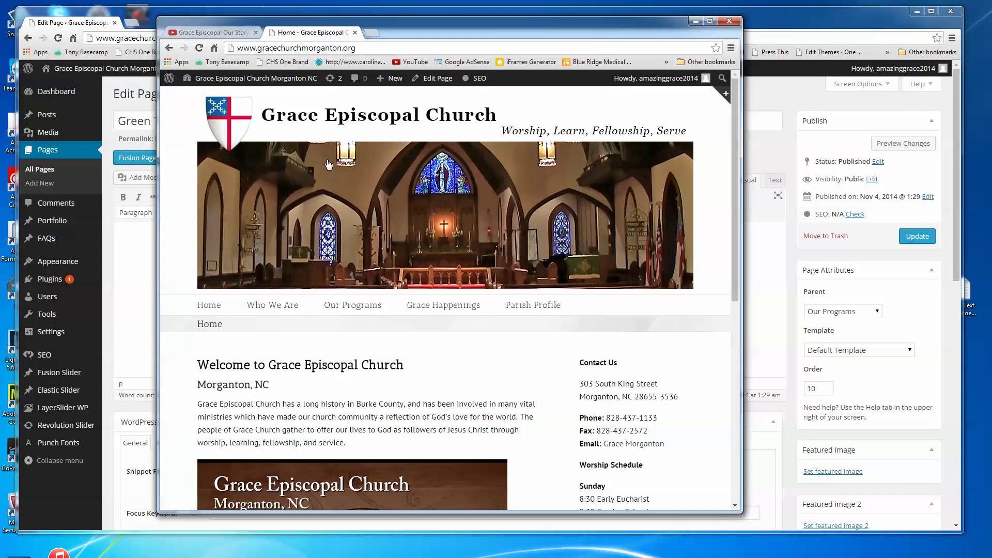
pyautogui.click(110, 330)
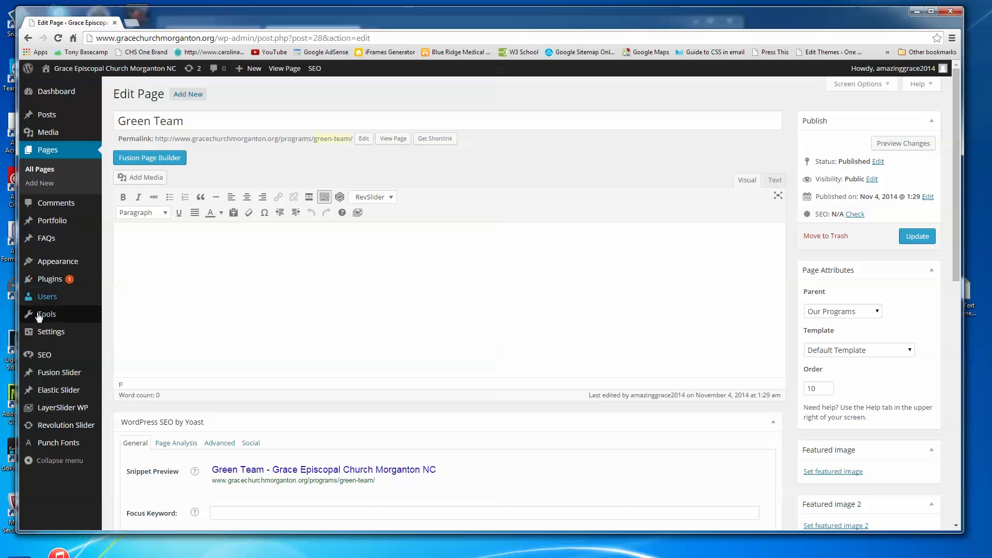
# Show the Users submenu with All Users, Add New and Your Profile.
pyautogui.moveTo(77, 304)
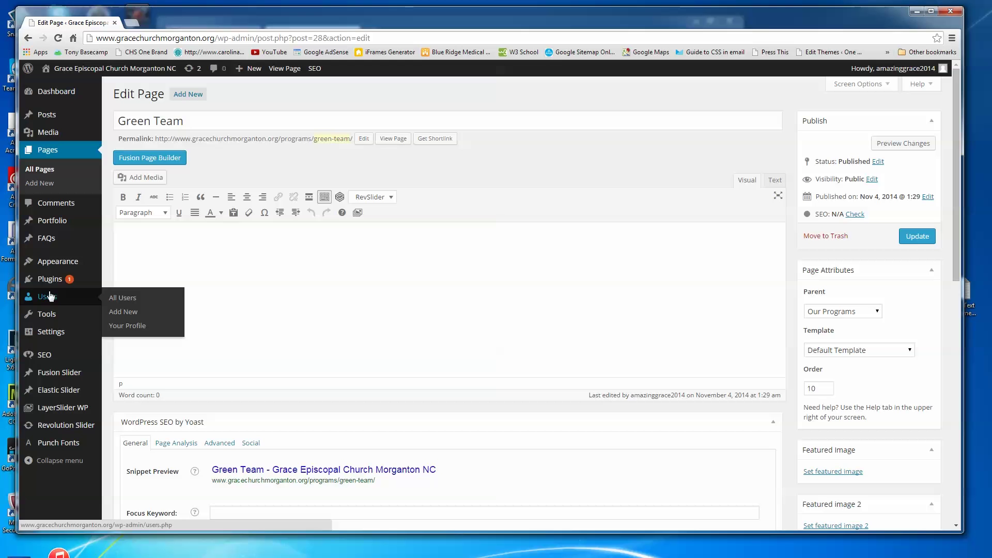
# Load Appearance > Theme Options, opening the Avada panel at the Social Sharing Box settings.
pyautogui.moveTo(55, 266)
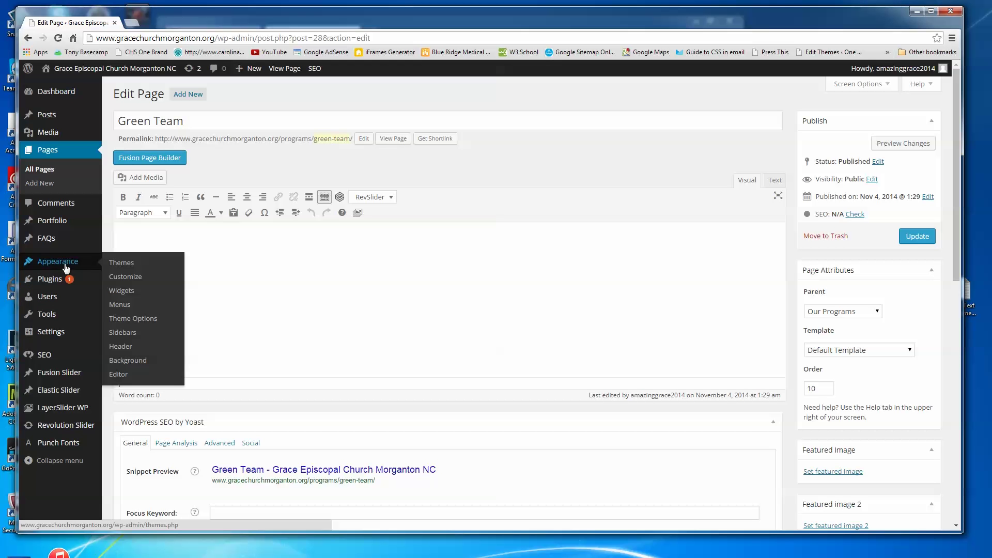
pyautogui.click(150, 320)
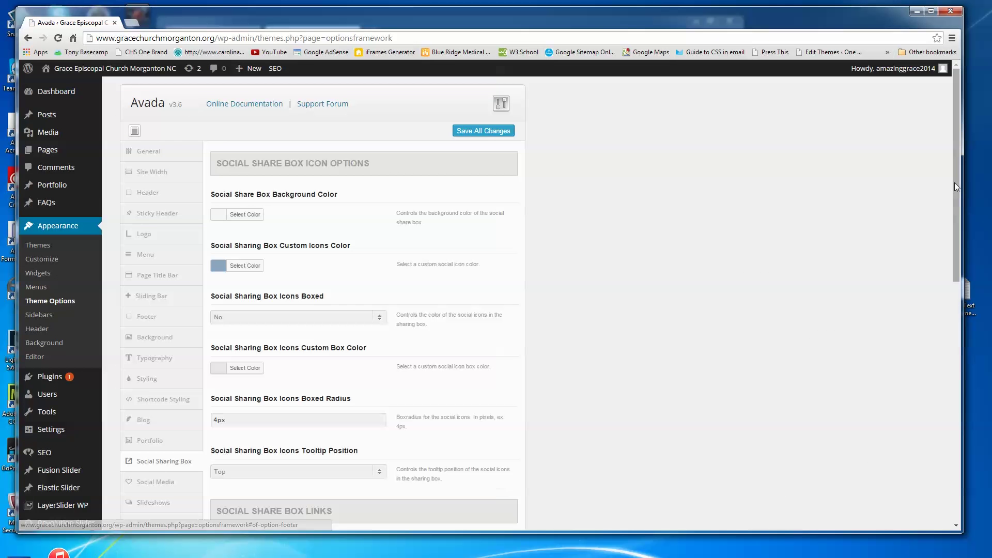
pyautogui.moveTo(955, 182); pyautogui.dragTo(908, 162)
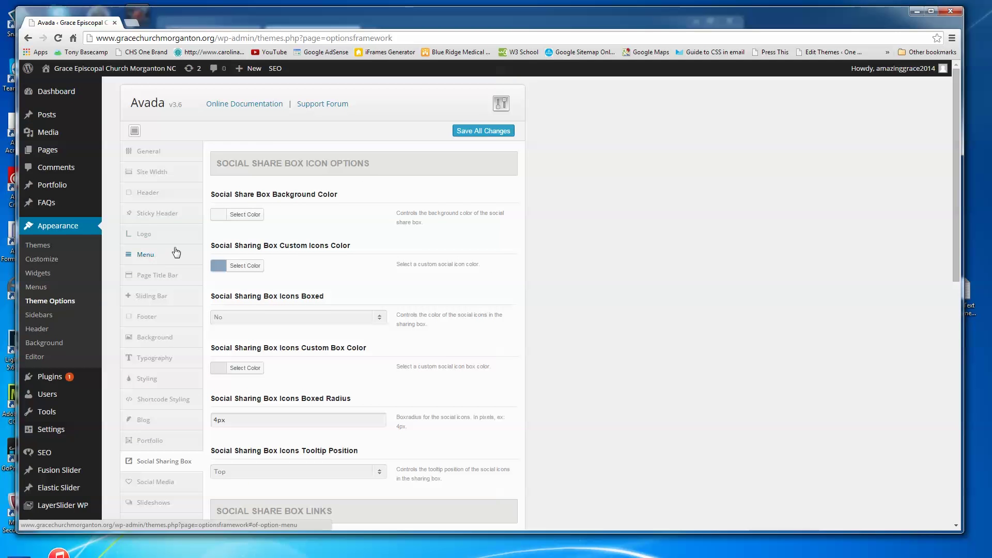
# Go to General > Site Width and select the 960px site width field under the Wide layout.
pyautogui.click(146, 155)
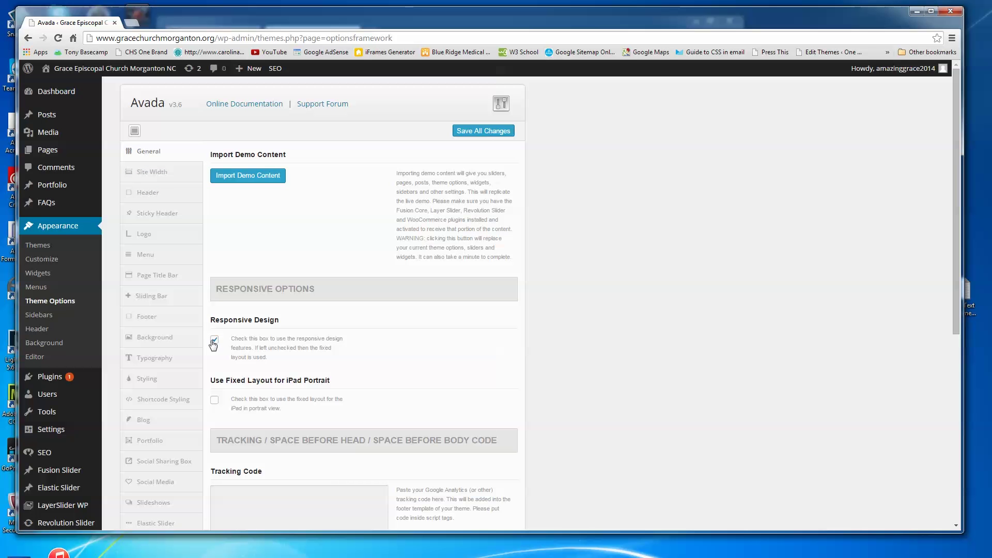
pyautogui.click(150, 176)
pyautogui.click(253, 229)
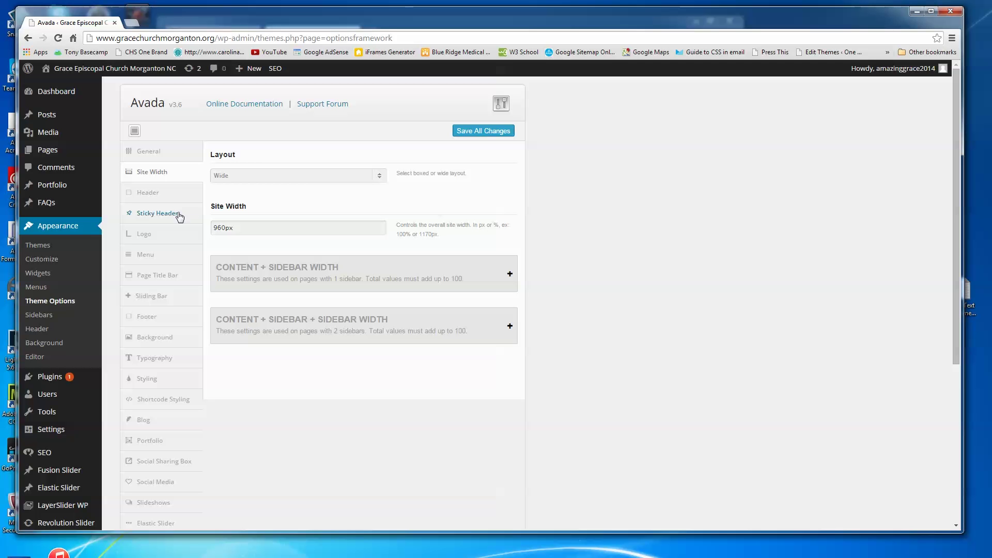
# Show the Header tab and scroll through its layout, content areas and social icon options.
pyautogui.click(150, 196)
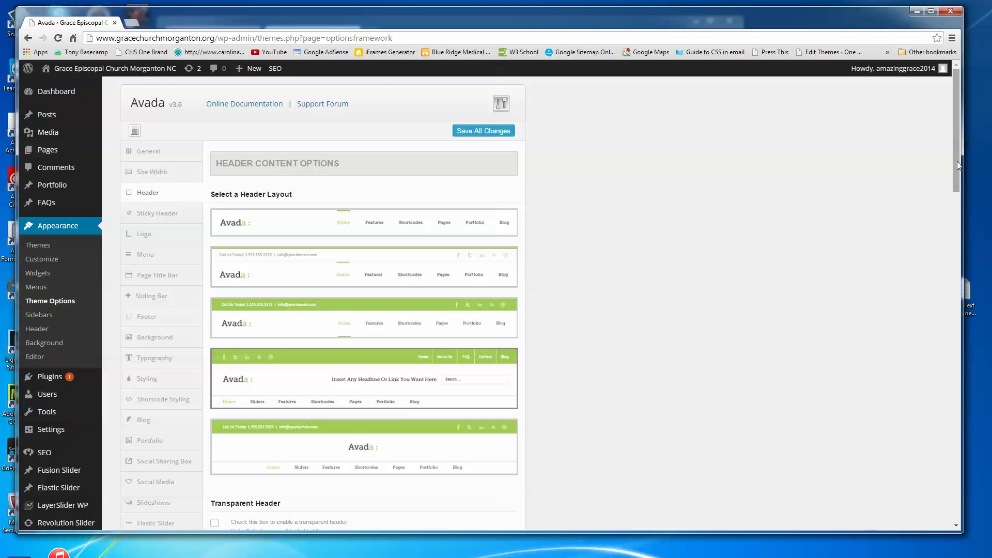
pyautogui.moveTo(957, 161); pyautogui.dragTo(934, 497)
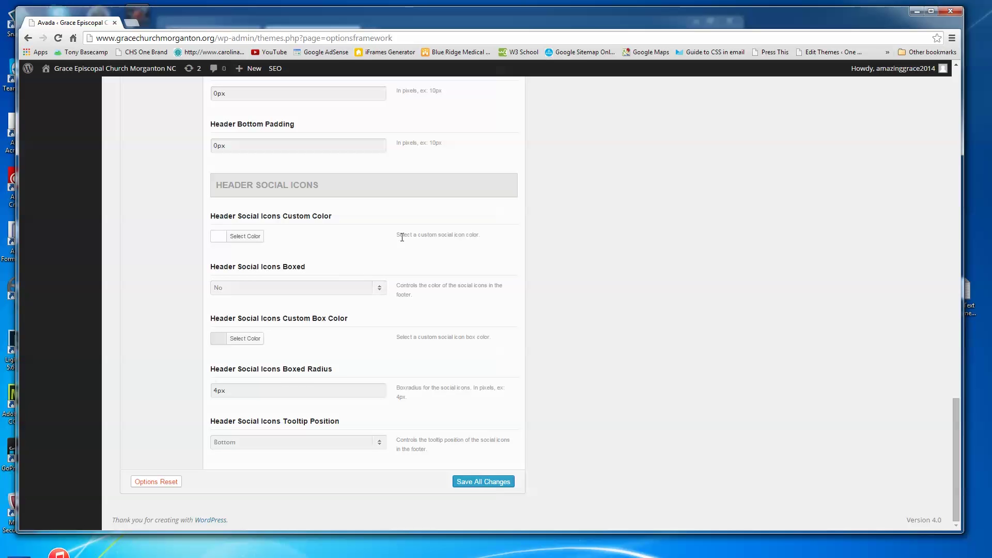
pyautogui.moveTo(956, 418); pyautogui.dragTo(957, 378)
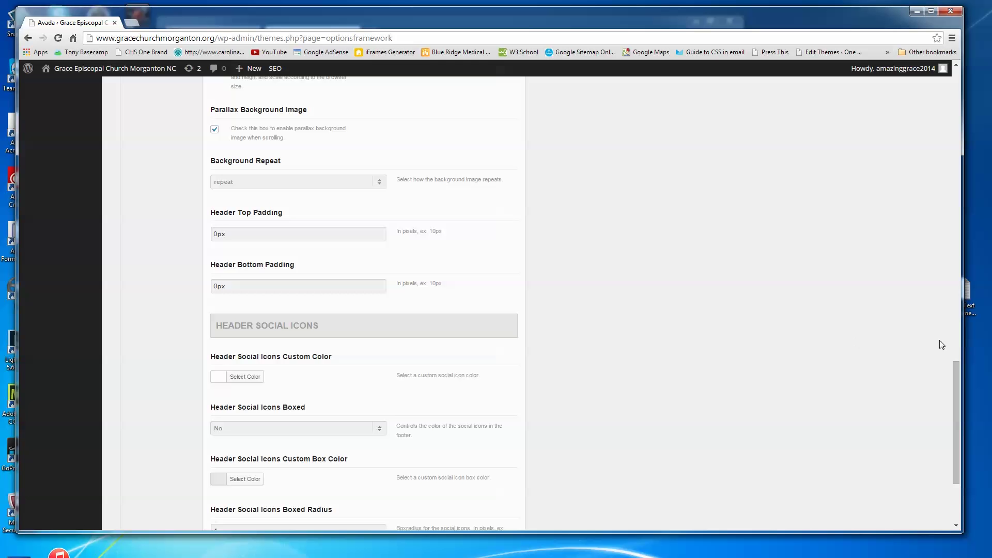
pyautogui.moveTo(959, 373); pyautogui.dragTo(958, 176)
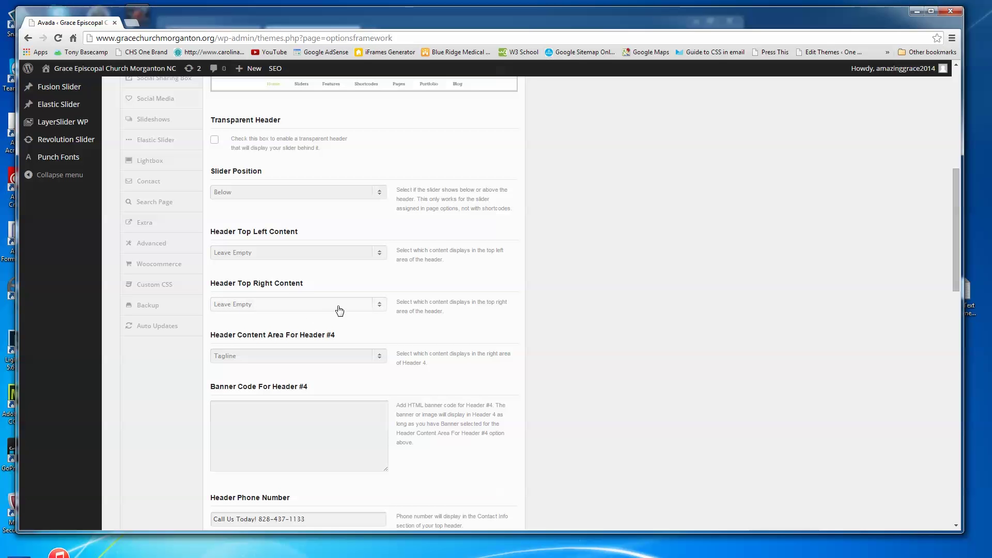
pyautogui.click(380, 307)
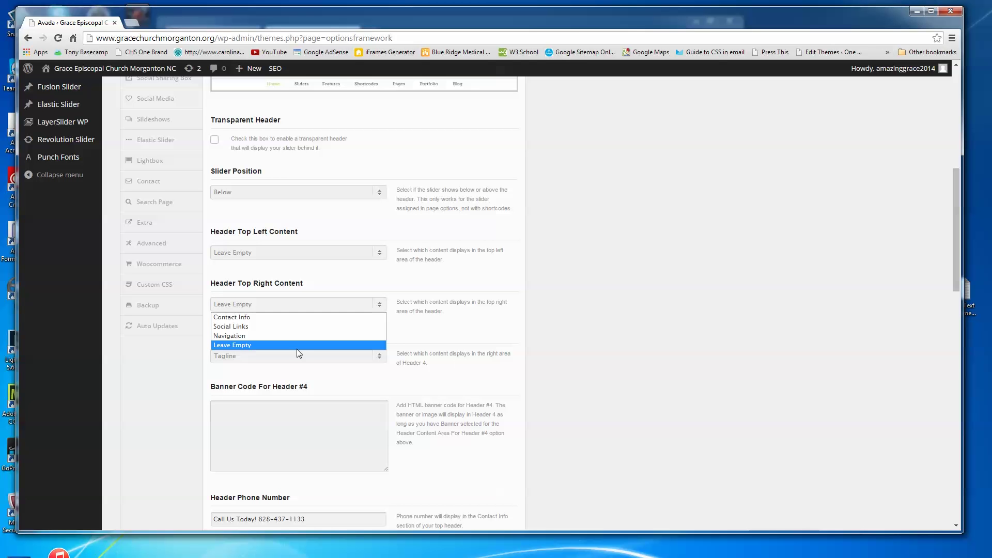
pyautogui.click(610, 350)
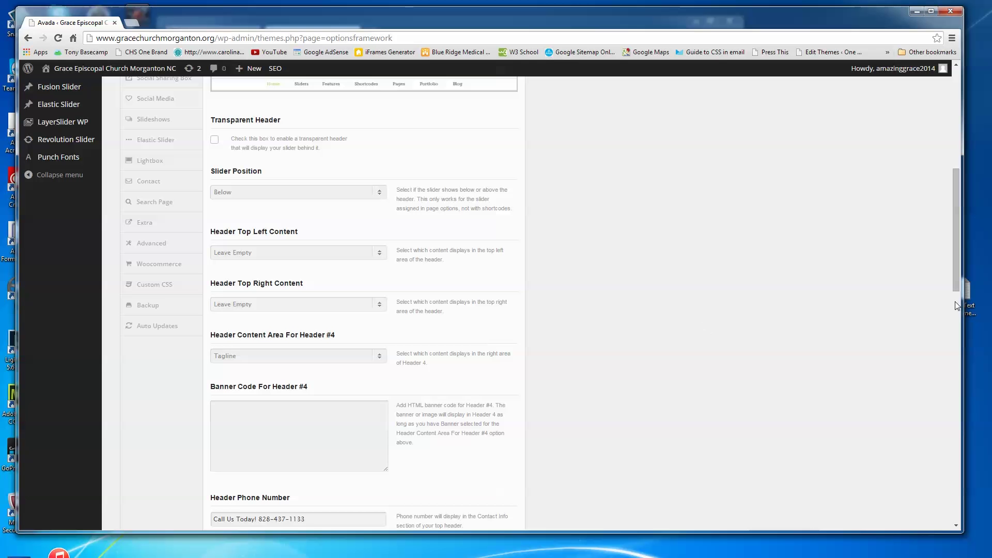
pyautogui.moveTo(956, 287); pyautogui.dragTo(933, 188)
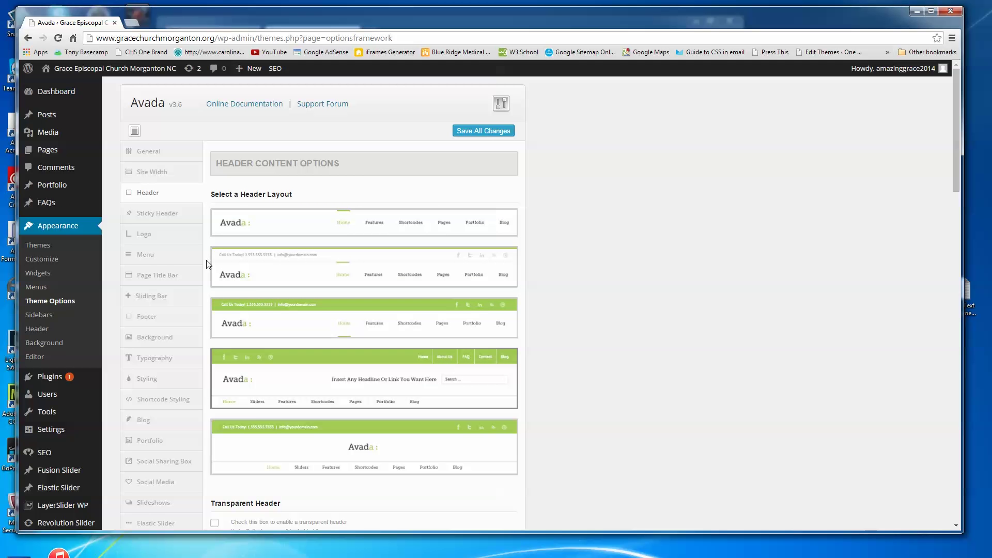
# Show the Menu tab and review nav height 40, item padding 50 and 170px dropdown width.
pyautogui.click(151, 260)
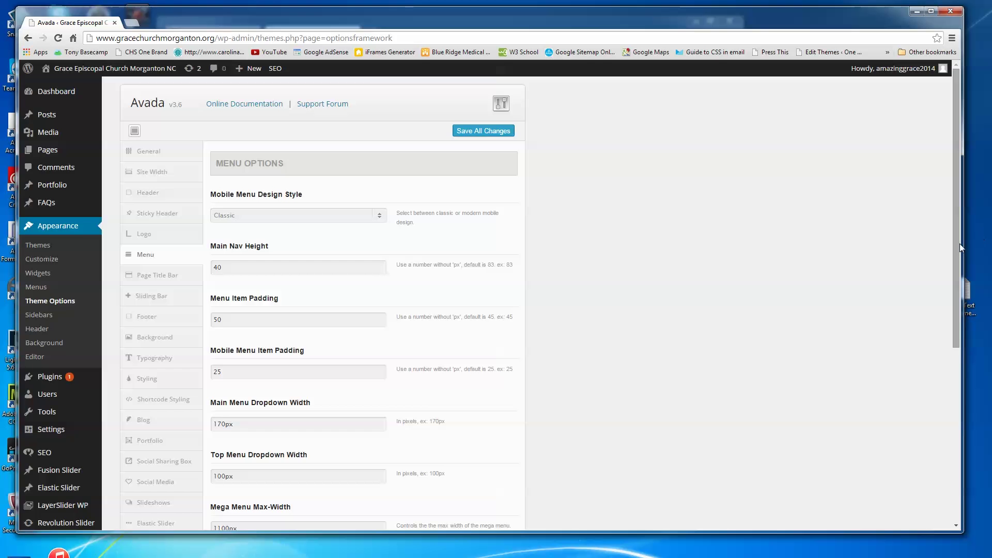
pyautogui.moveTo(957, 245); pyautogui.dragTo(944, 408)
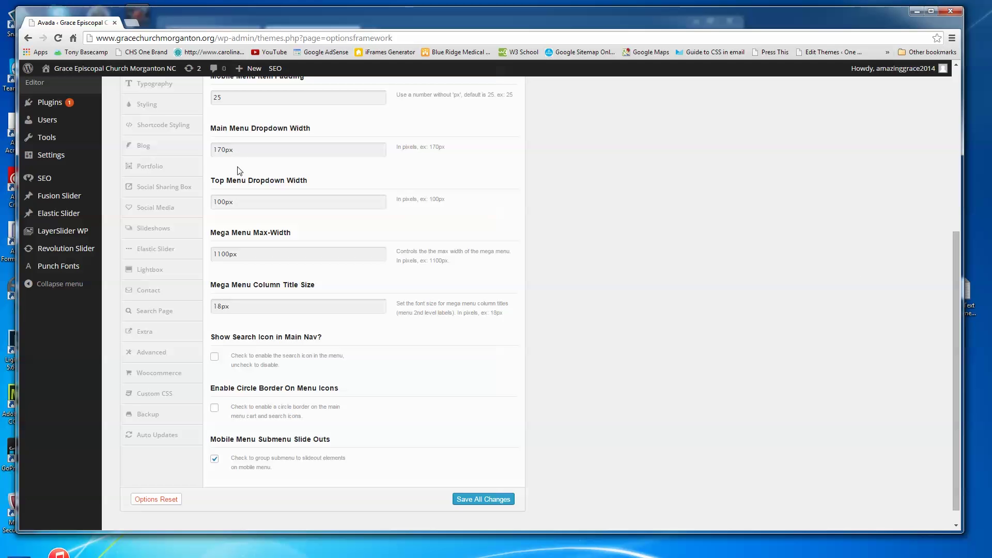
pyautogui.click(220, 150)
pyautogui.moveTo(953, 266); pyautogui.dragTo(949, 111)
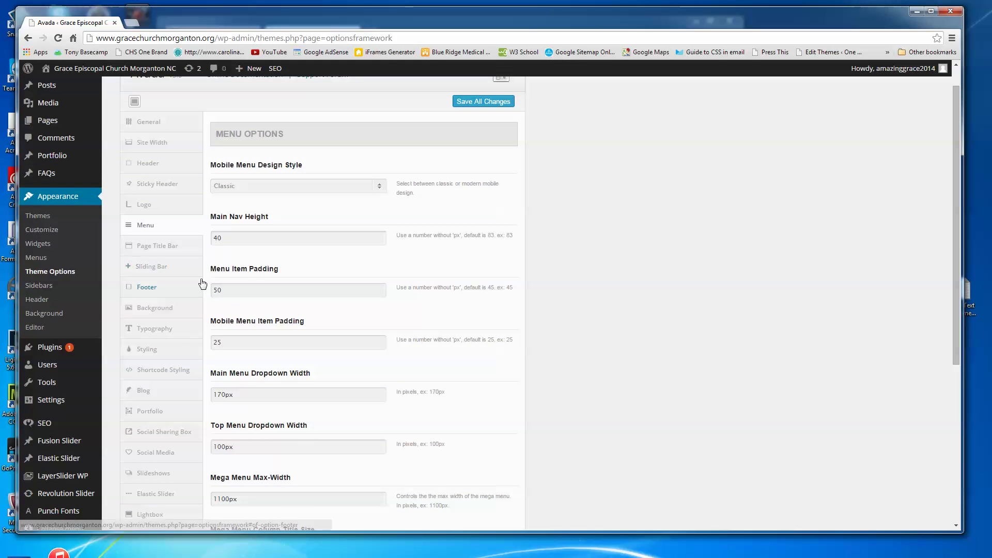
# Show Avada Typography with the Standards fonts (Georgia) and Font Sizes expanded down to H1 24.
pyautogui.click(156, 331)
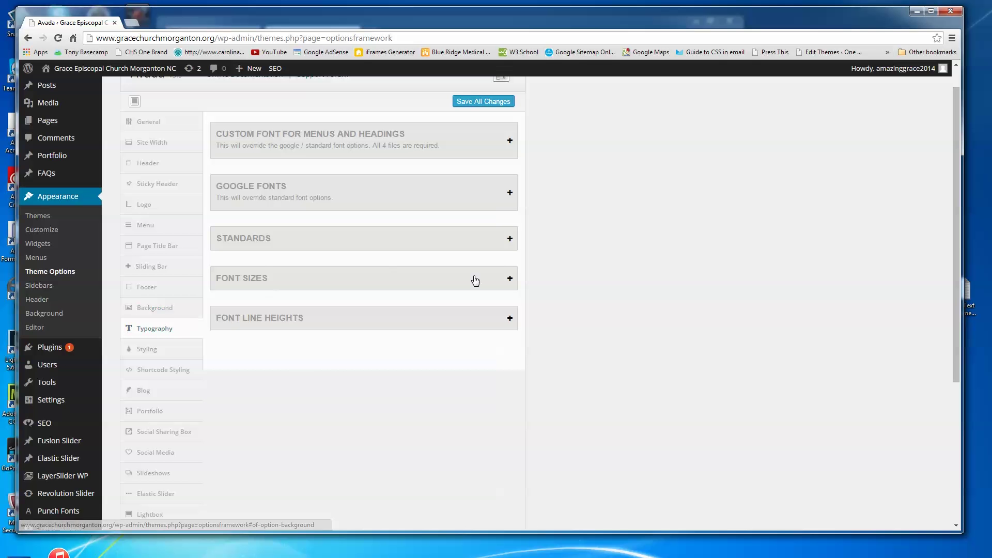
pyautogui.click(510, 242)
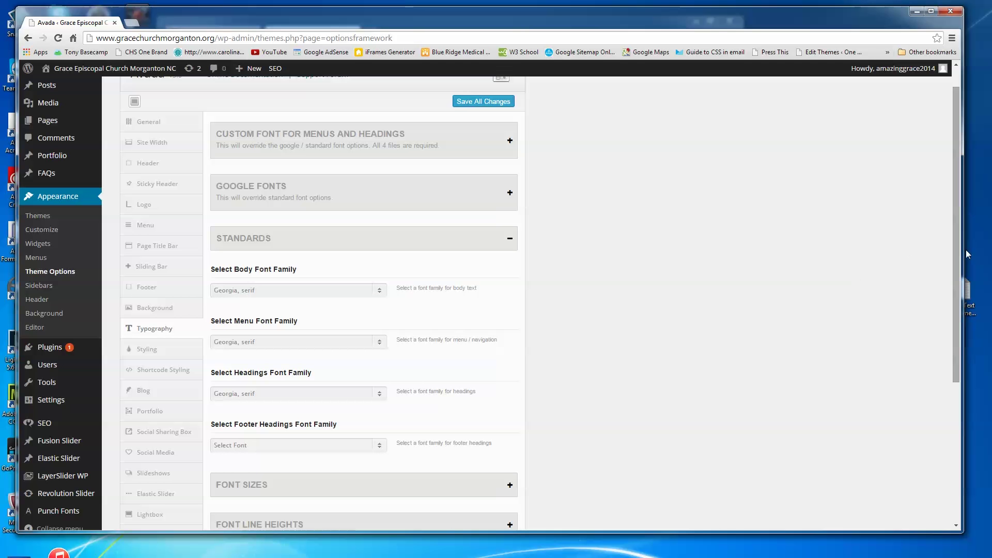
pyautogui.moveTo(957, 265); pyautogui.dragTo(749, 343)
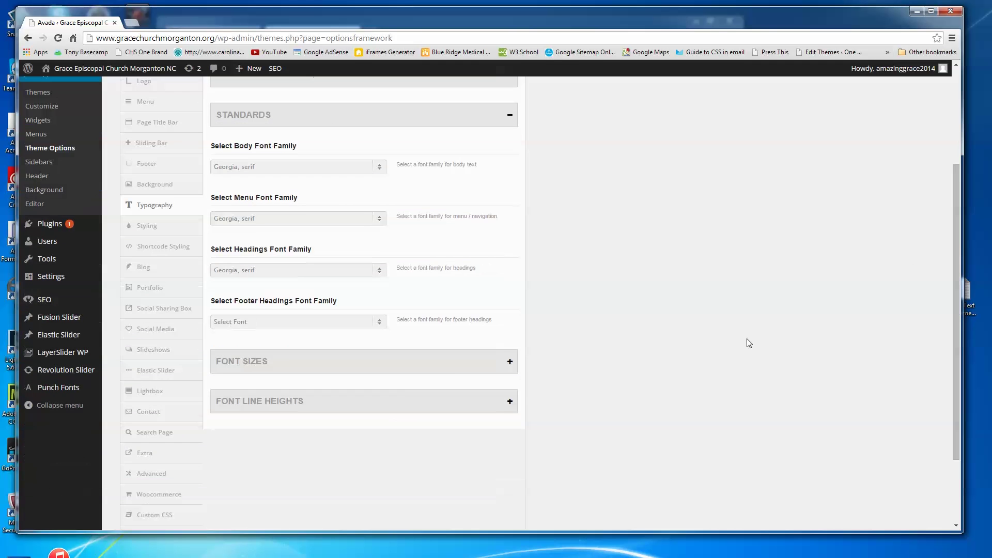
pyautogui.click(510, 361)
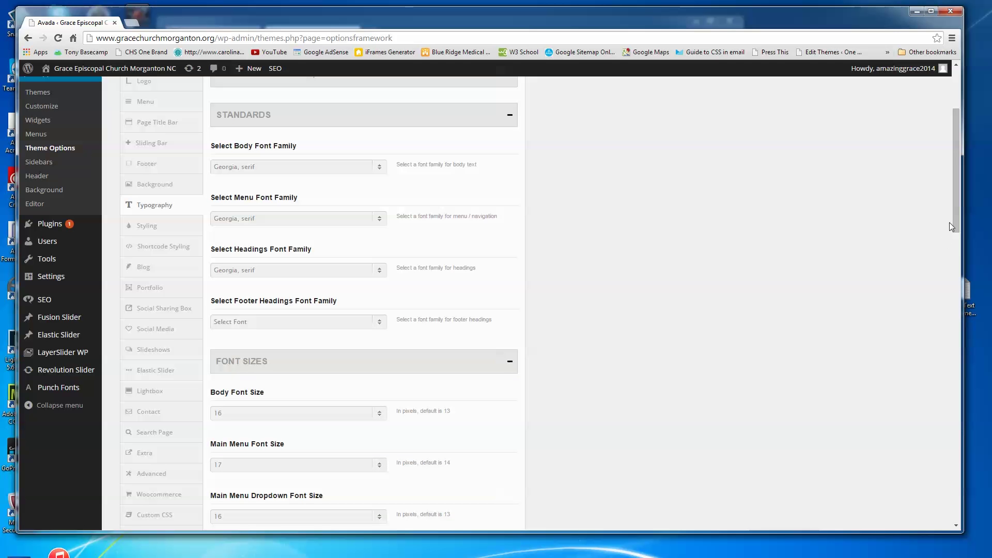
pyautogui.moveTo(953, 216); pyautogui.dragTo(955, 243)
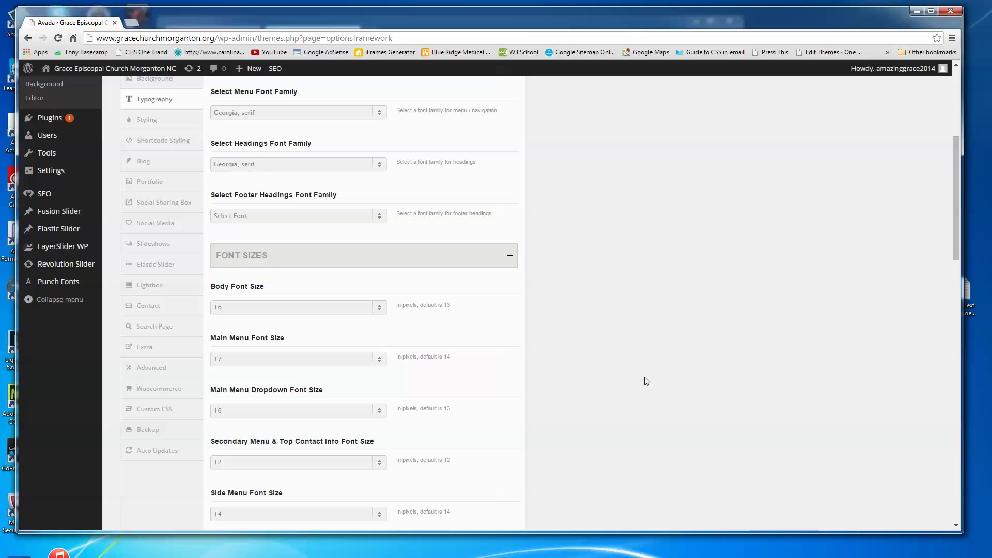
pyautogui.moveTo(952, 230); pyautogui.dragTo(938, 359)
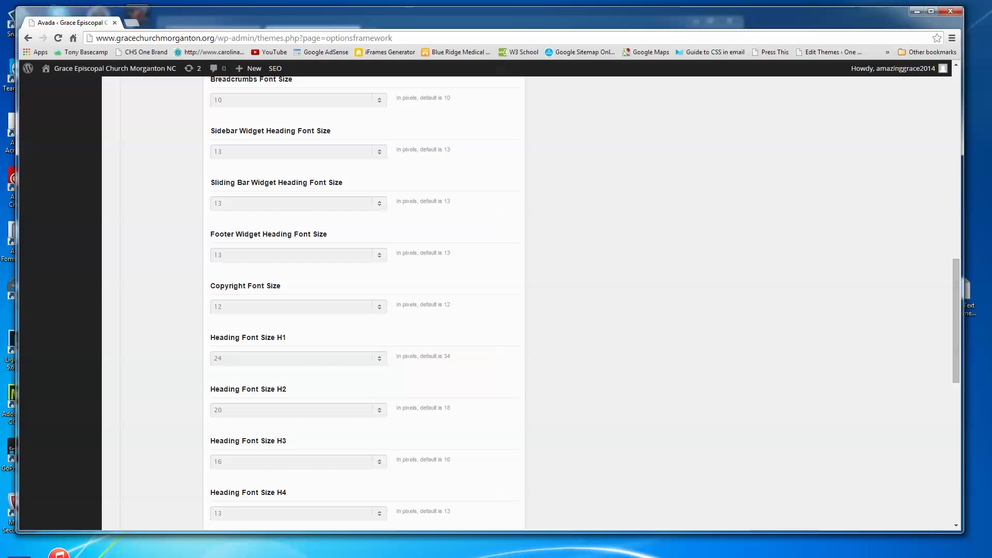
# Switch to the Chrome window showing the Grace Episcopal Church home page.
pyautogui.hotkey('alt', 'Tab')
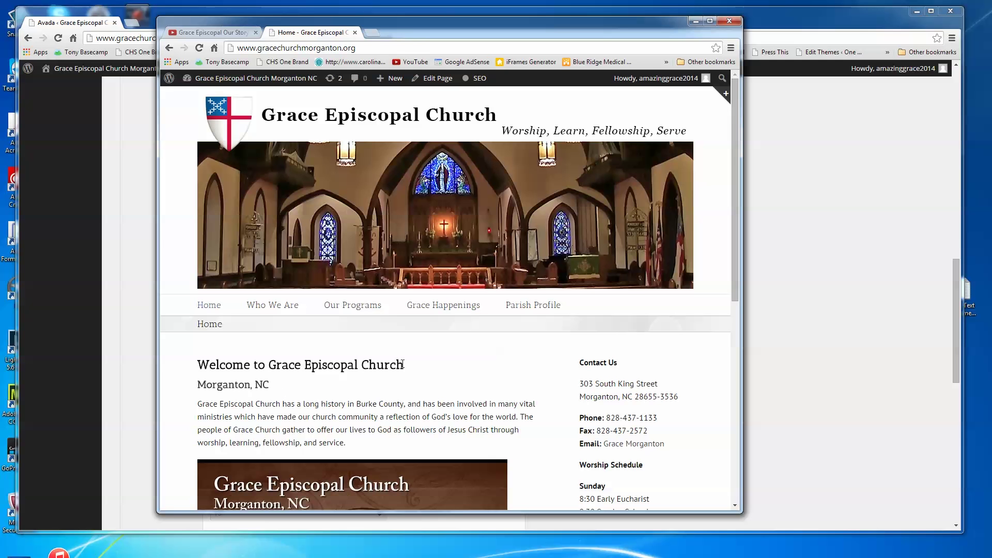
# In the Theme Options window, change Heading Font Size H1 from 24 to 35.
pyautogui.click(138, 418)
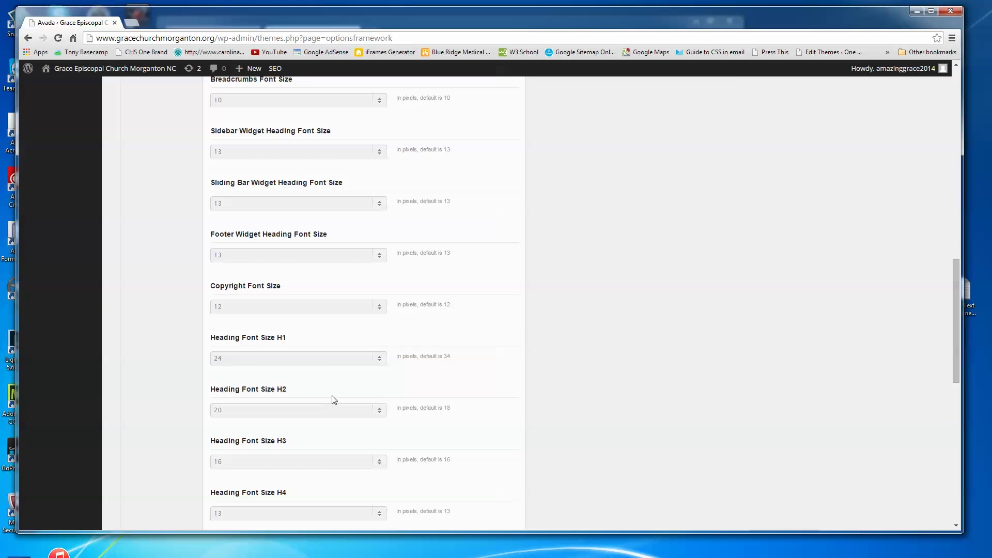
pyautogui.click(272, 366)
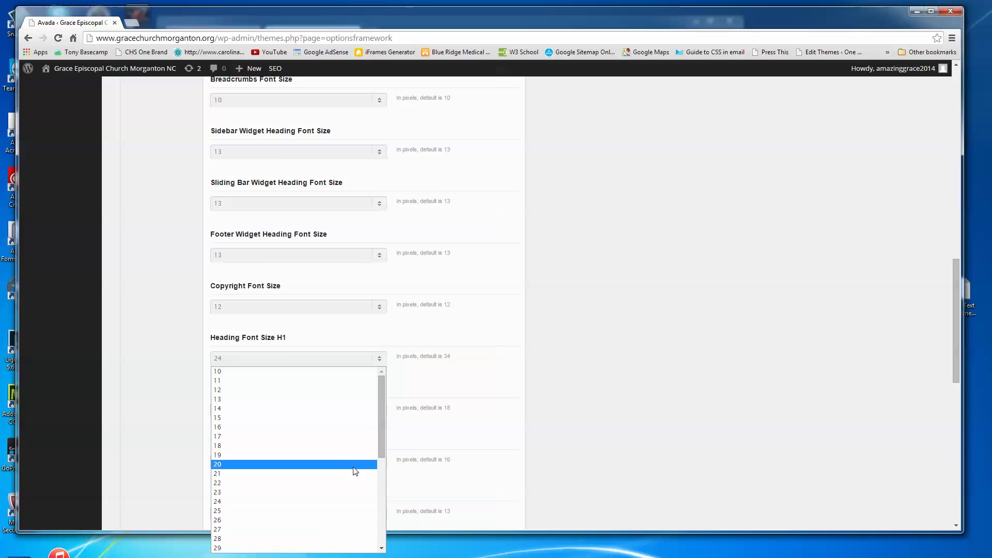
pyautogui.moveTo(379, 440); pyautogui.dragTo(380, 467)
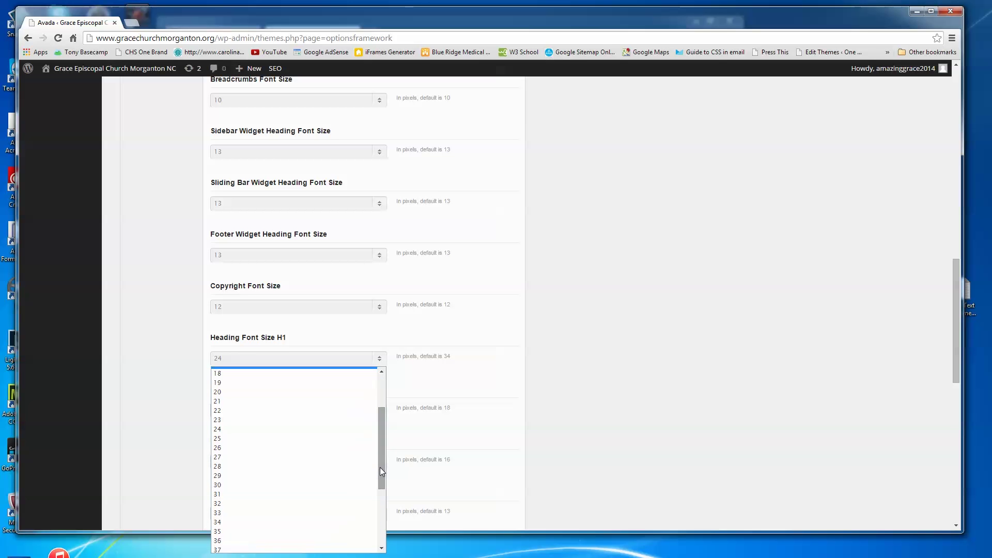
pyautogui.click(233, 532)
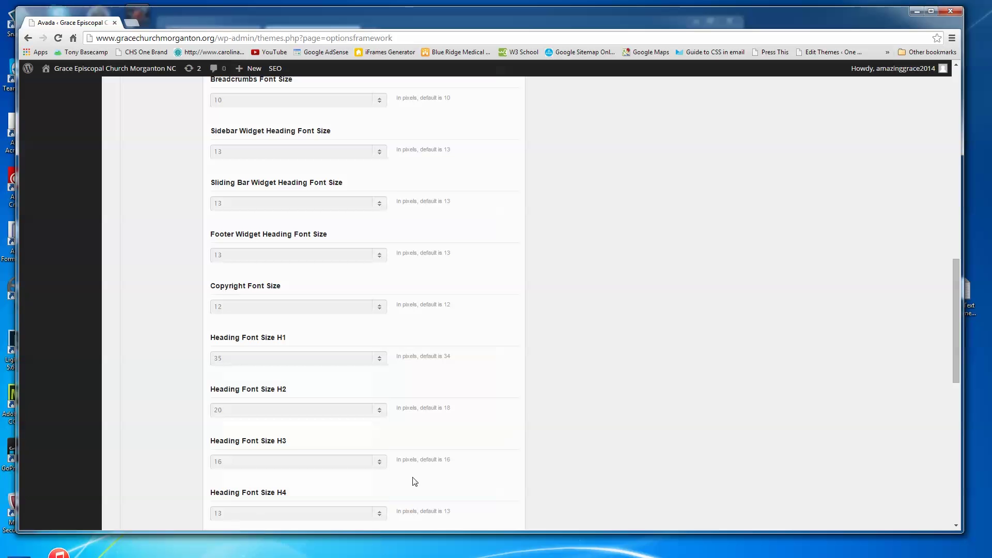
pyautogui.moveTo(952, 311); pyautogui.dragTo(954, 124)
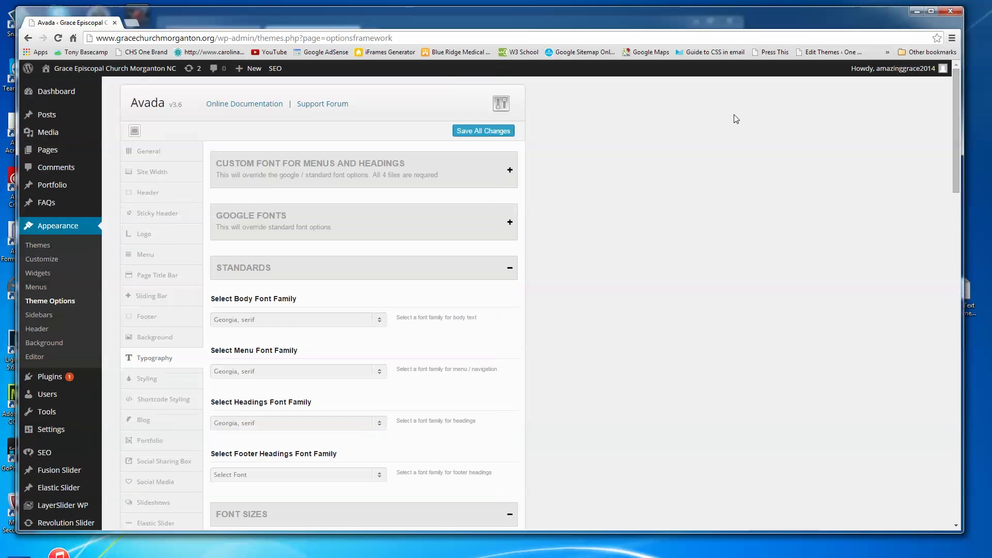
# Save all theme option changes and reload the church home page to see the 35 heading.
pyautogui.click(474, 132)
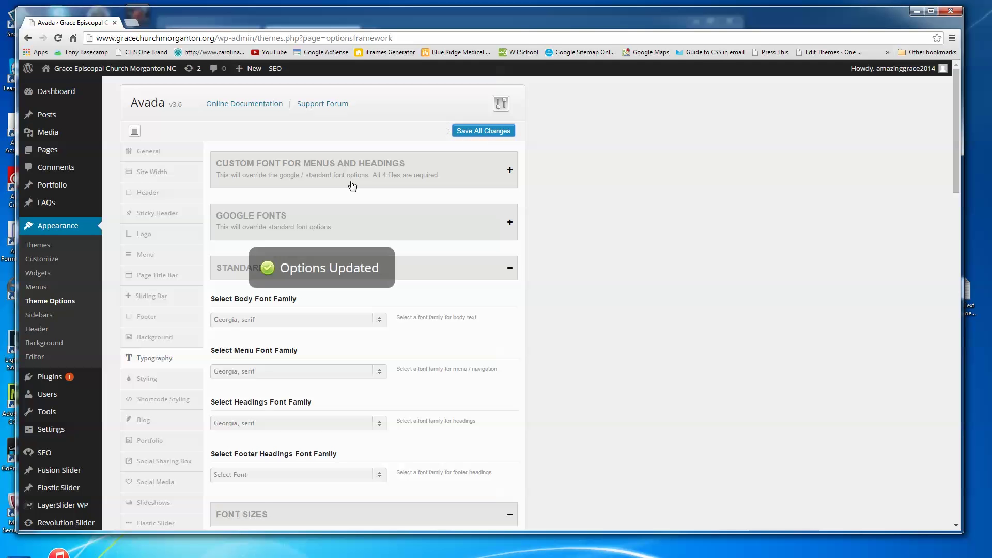
pyautogui.hotkey('alt', 'Tab')
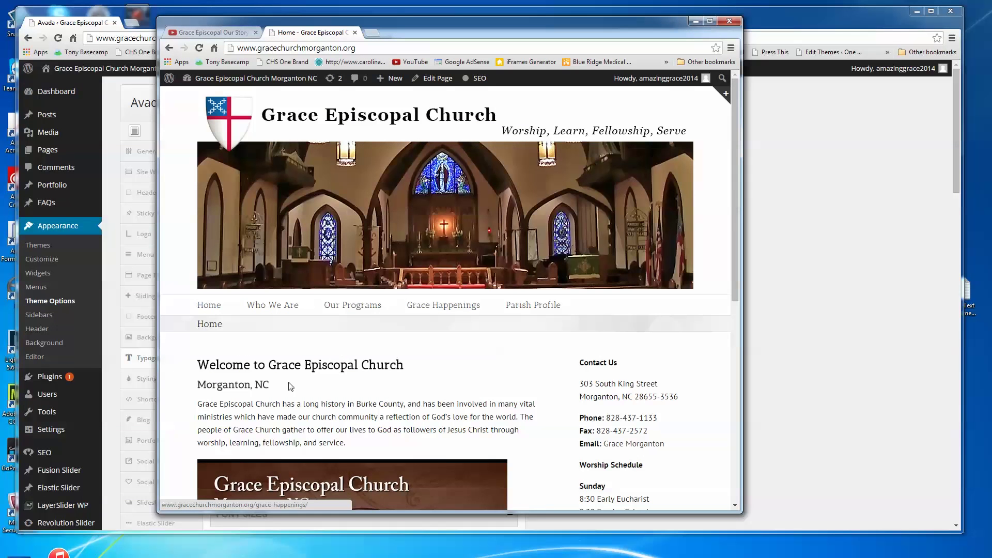
pyautogui.click(200, 48)
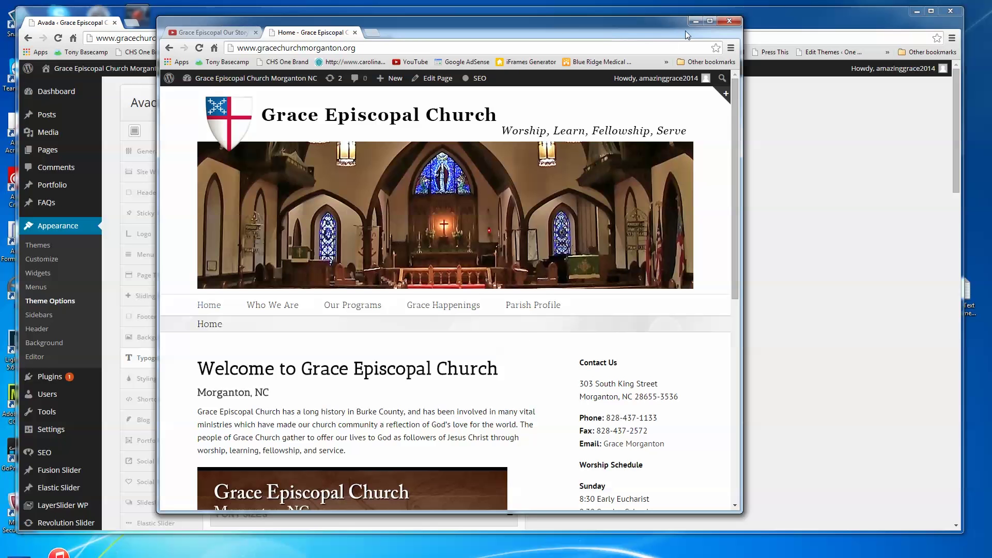
# Close the home page window and return Heading Font Size H1 from 35 to 24.
pyautogui.click(729, 20)
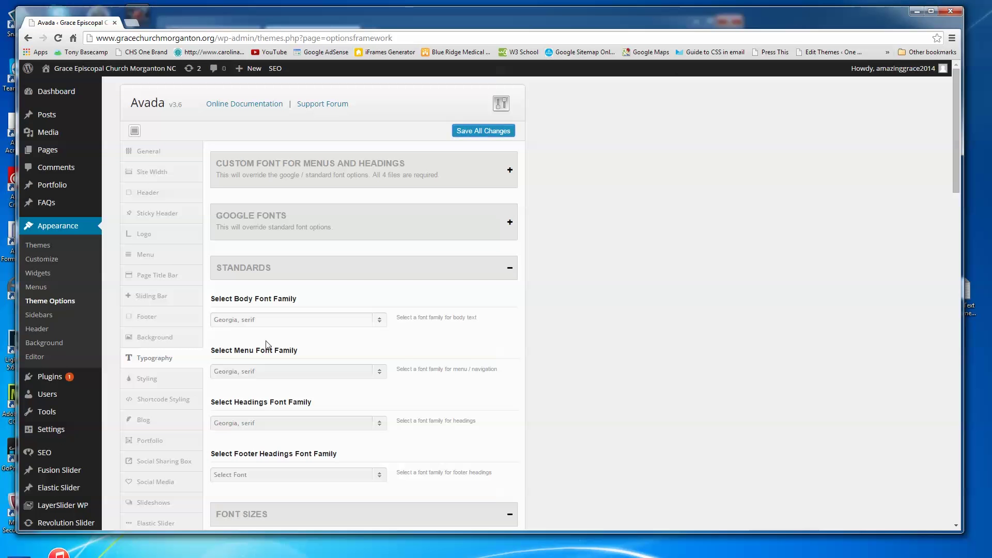
pyautogui.moveTo(953, 169); pyautogui.dragTo(824, 359)
pyautogui.click(262, 413)
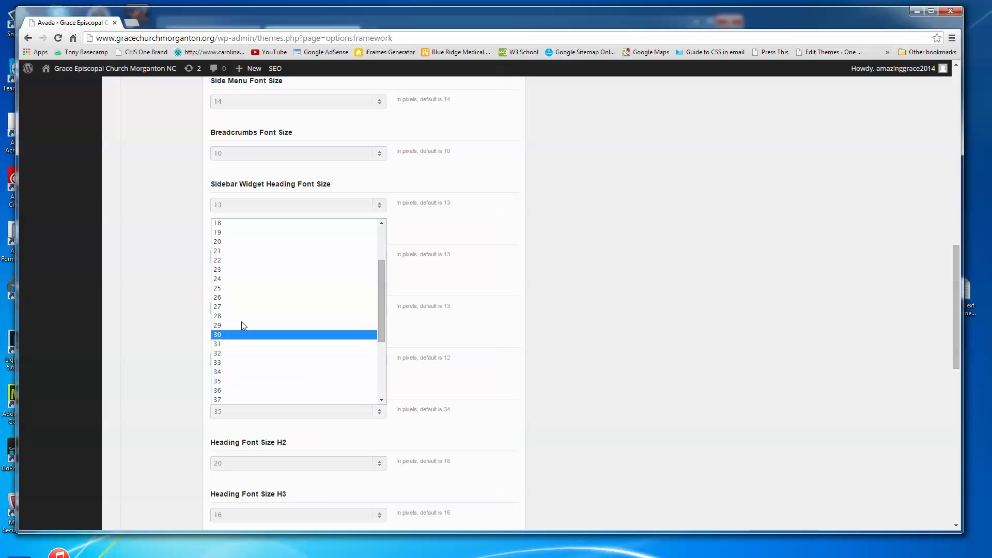
pyautogui.click(227, 279)
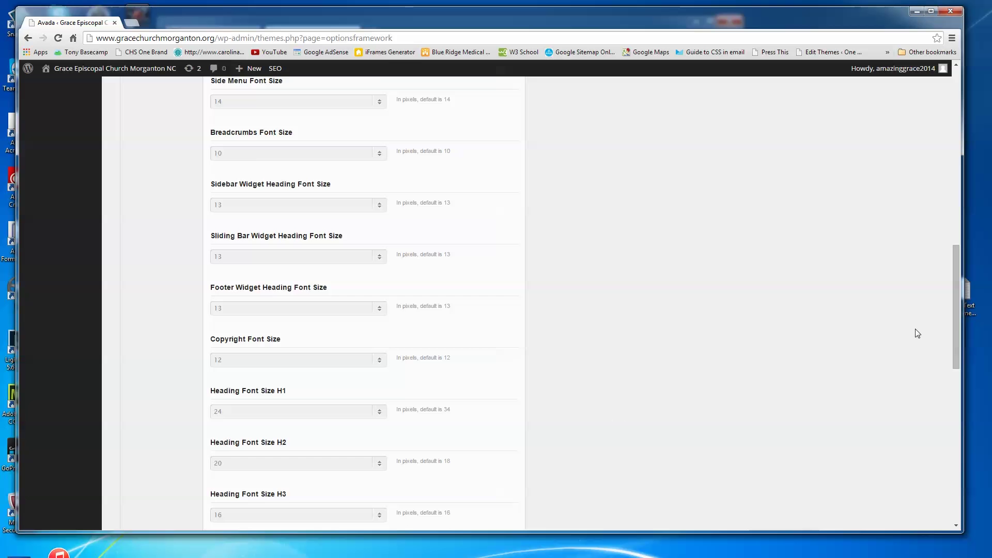
pyautogui.moveTo(956, 318); pyautogui.dragTo(662, 488)
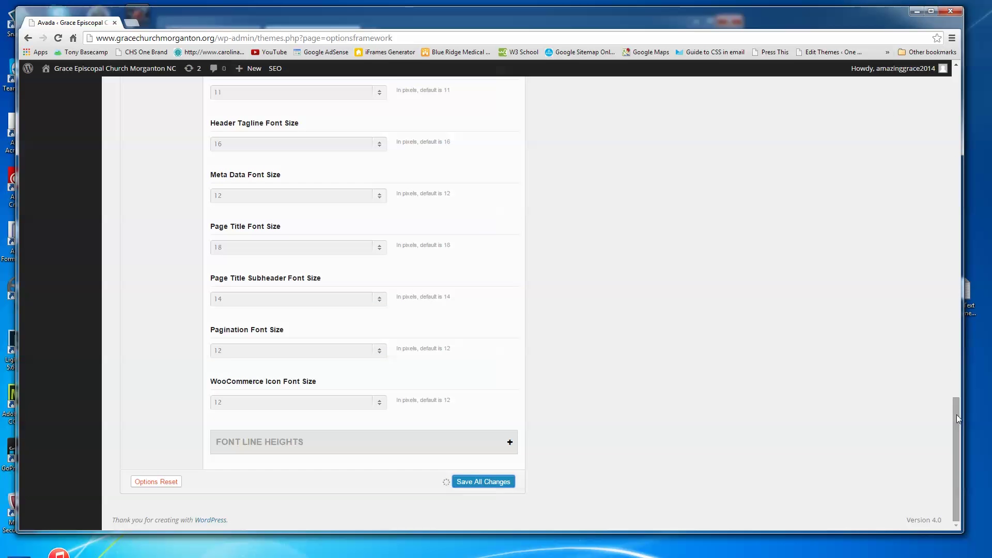
pyautogui.moveTo(956, 414); pyautogui.dragTo(953, 147)
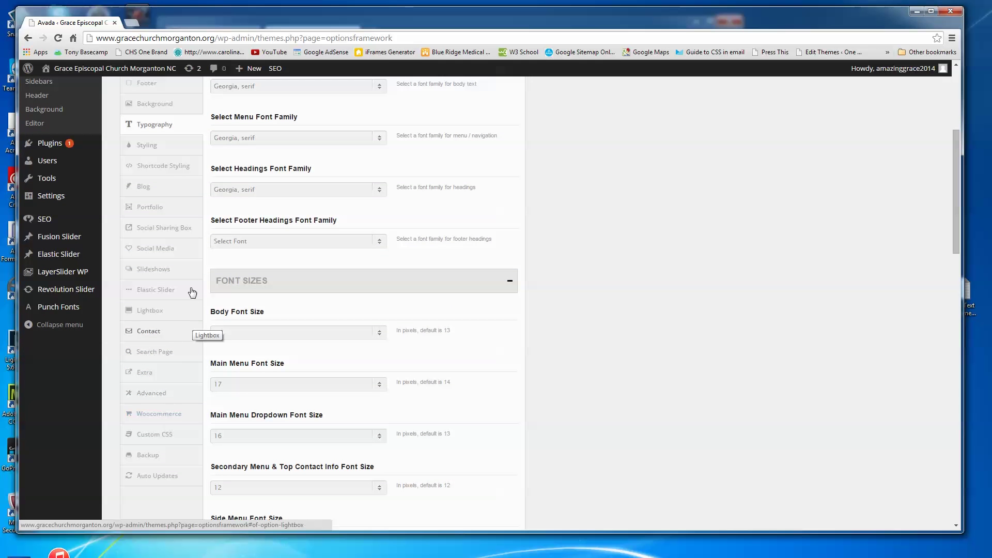
# Open Avada's Styling options and expand Font Colors to review the heading and text colours.
pyautogui.click(149, 147)
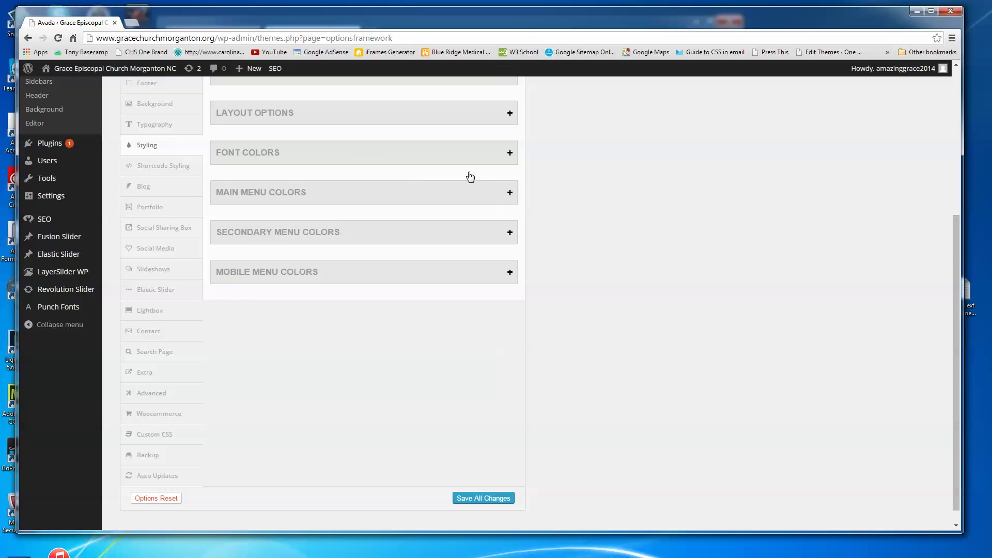
pyautogui.doubleClick(494, 164)
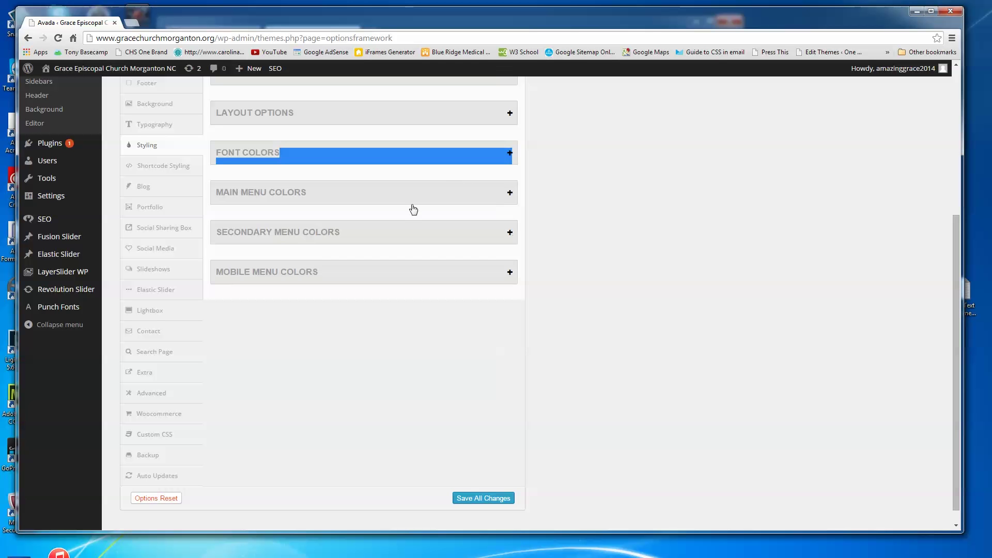
pyautogui.click(501, 163)
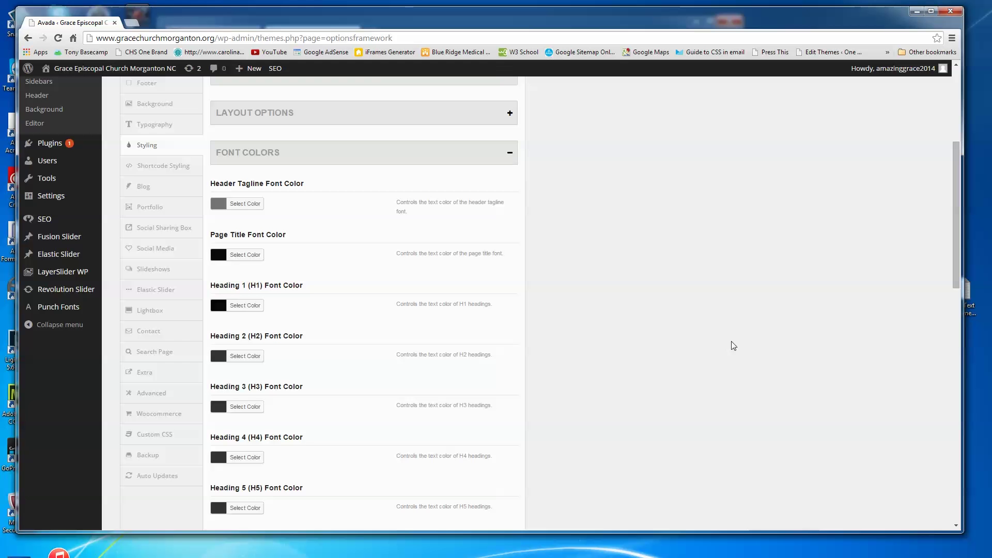
pyautogui.moveTo(956, 225); pyautogui.dragTo(946, 331)
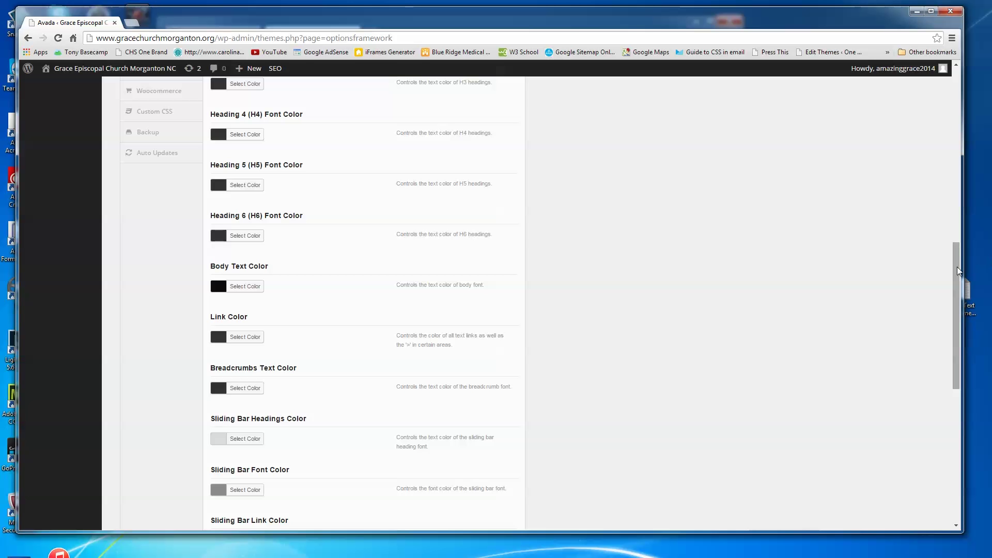
pyautogui.moveTo(957, 267); pyautogui.dragTo(905, 175)
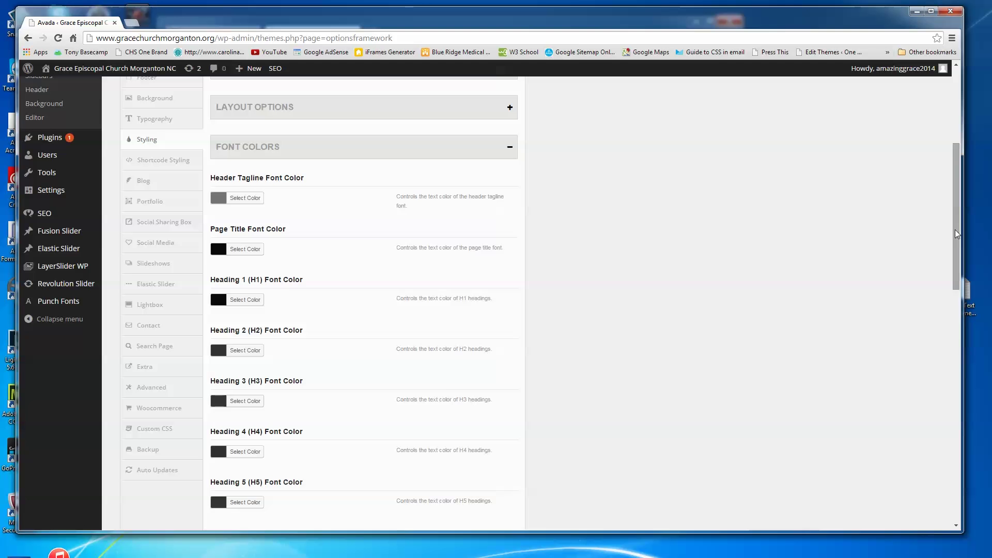
pyautogui.moveTo(954, 229); pyautogui.dragTo(955, 241)
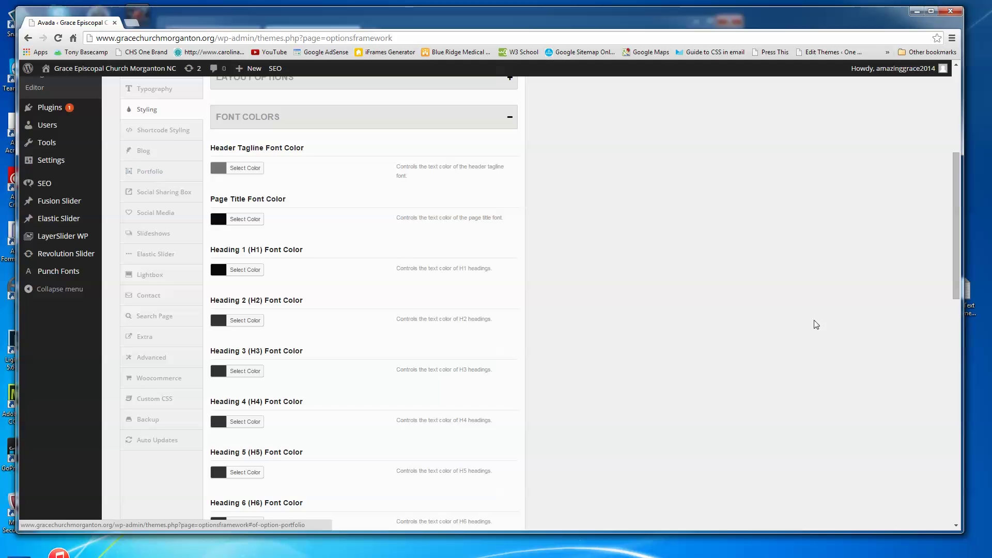
pyautogui.scroll(4, 499, 305)
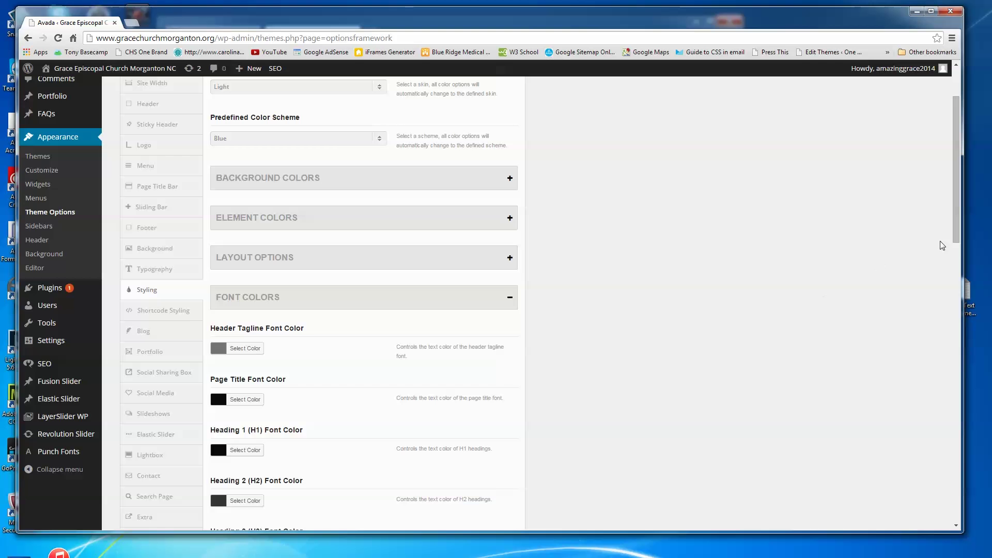
pyautogui.moveTo(954, 235); pyautogui.dragTo(956, 207)
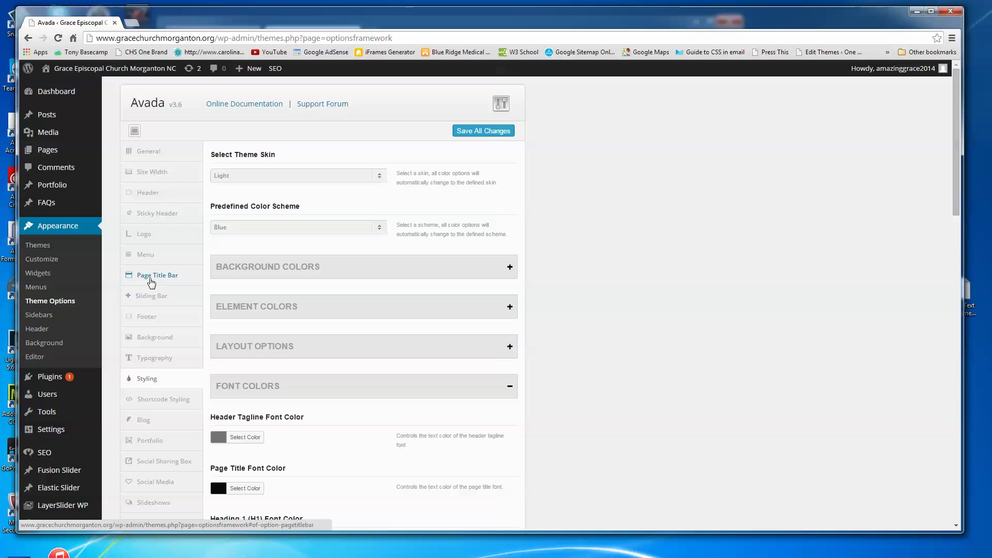
# Glance at the Menu and Page Title Bar options, then open the Logo options.
pyautogui.click(148, 260)
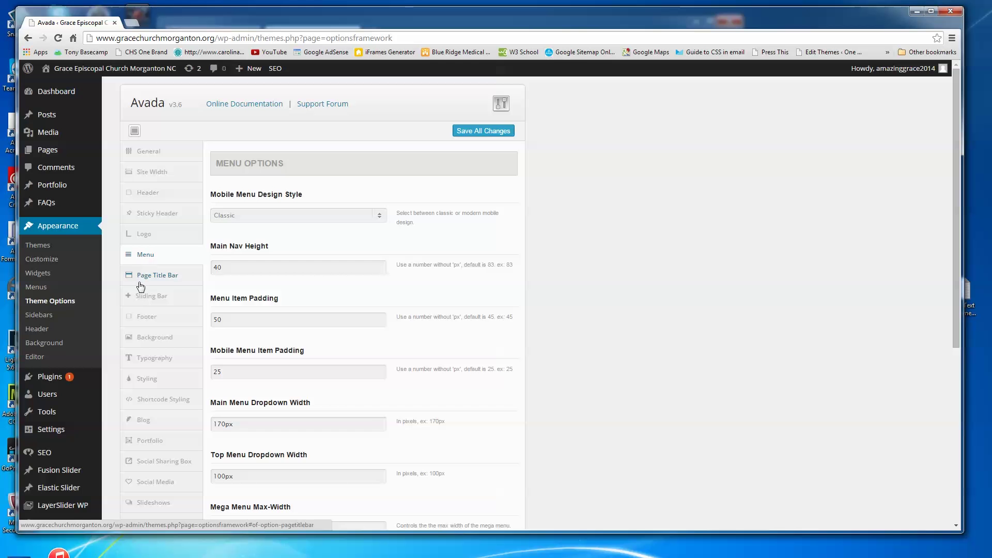
pyautogui.click(147, 278)
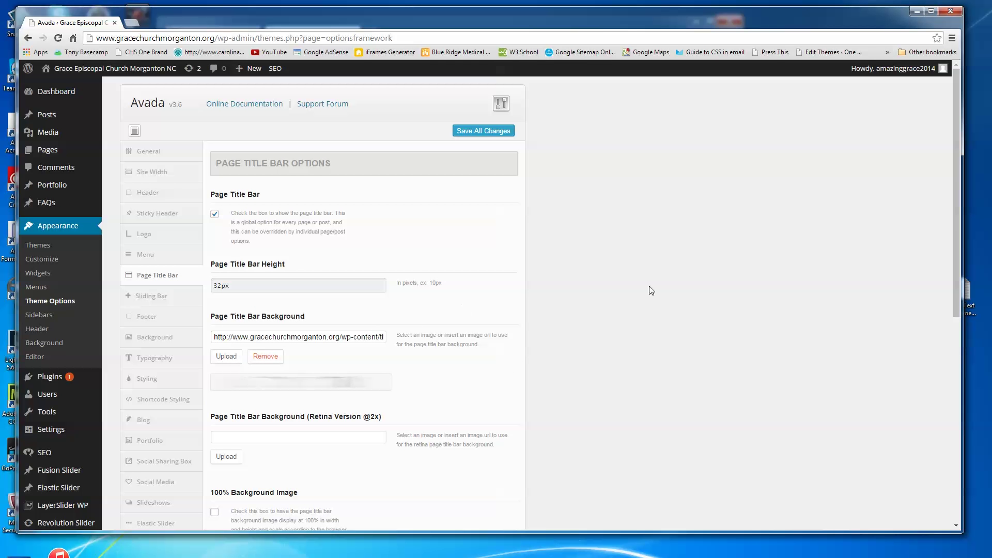
pyautogui.moveTo(955, 204); pyautogui.dragTo(323, 184)
pyautogui.click(145, 234)
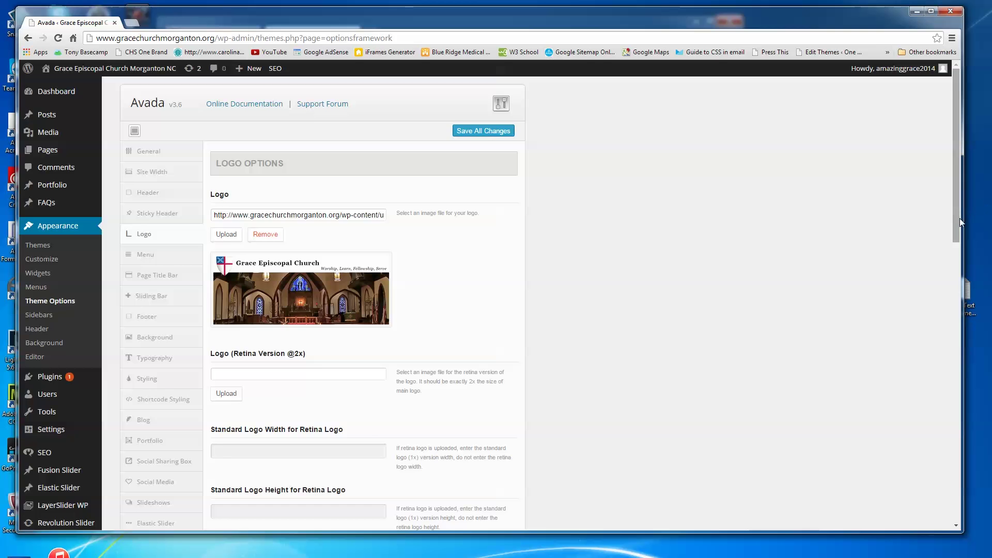
# Scroll to the logo margin fields, then switch to the live church homepage window.
pyautogui.moveTo(959, 219); pyautogui.dragTo(956, 367)
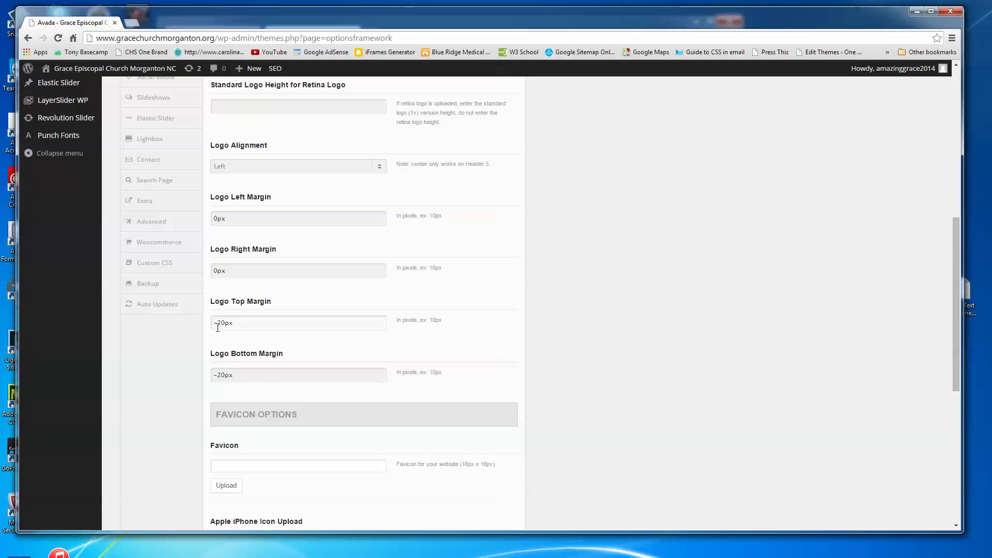
pyautogui.hotkey('alt', 'Tab')
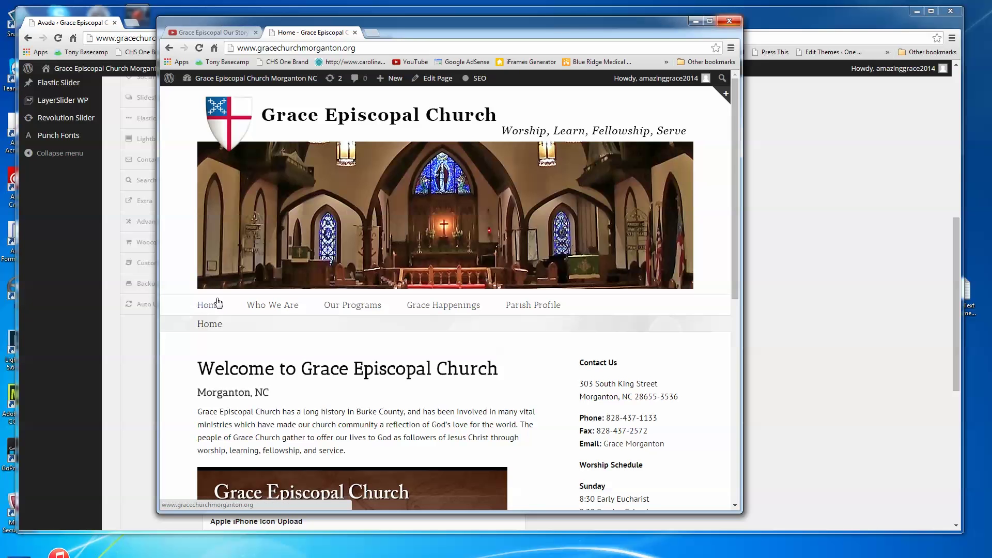
# Compare logo margins (0px left/right, -20px top/bottom) with the homepage, ending on the options window.
pyautogui.moveTo(277, 305)
pyautogui.click(139, 370)
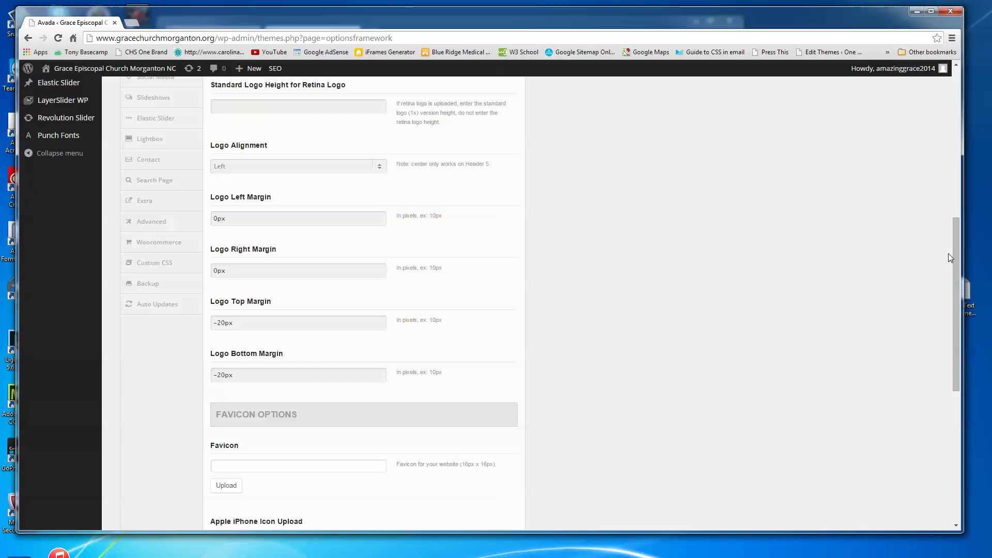
pyautogui.moveTo(956, 265)
pyautogui.mouseDown()
pyautogui.moveTo(957, 241)
pyautogui.moveTo(956, 249)
pyautogui.mouseUp()
pyautogui.hotkey('alt', 'Tab')
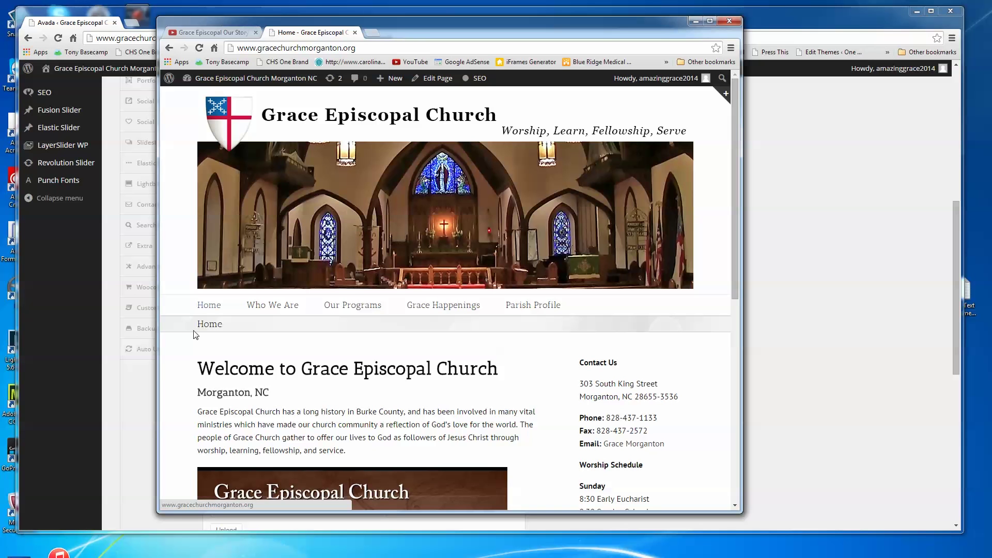
pyautogui.click(137, 389)
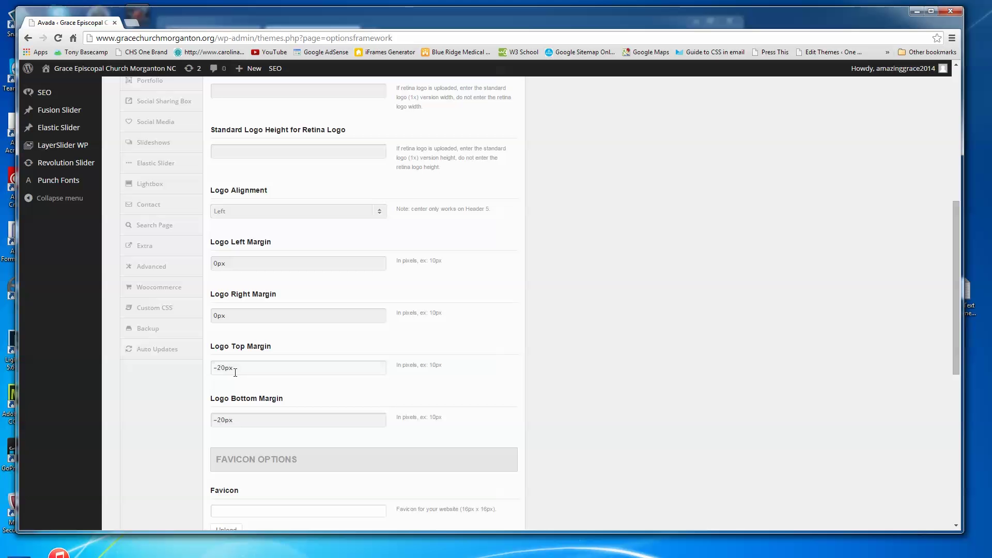
pyautogui.moveTo(956, 277); pyautogui.dragTo(947, 241)
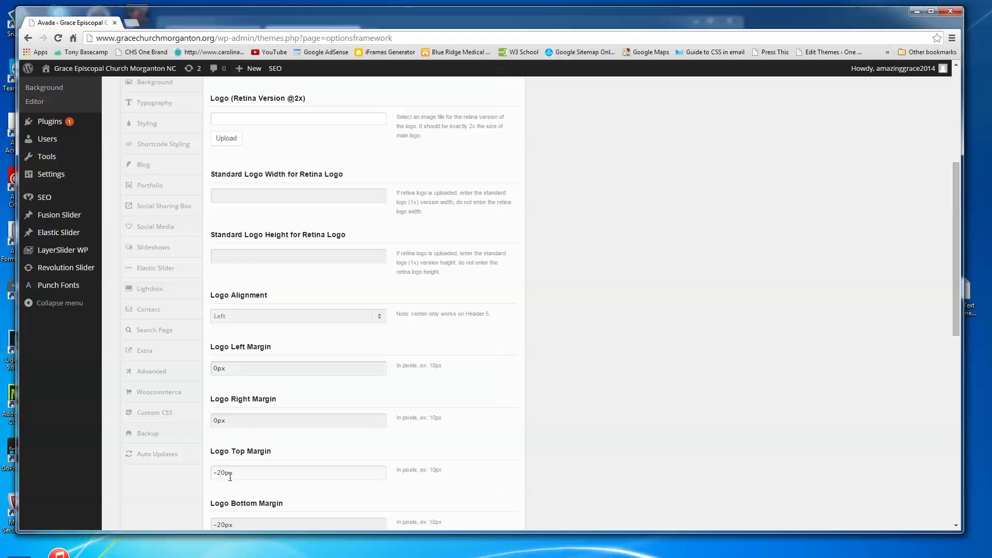
pyautogui.moveTo(955, 329); pyautogui.dragTo(953, 370)
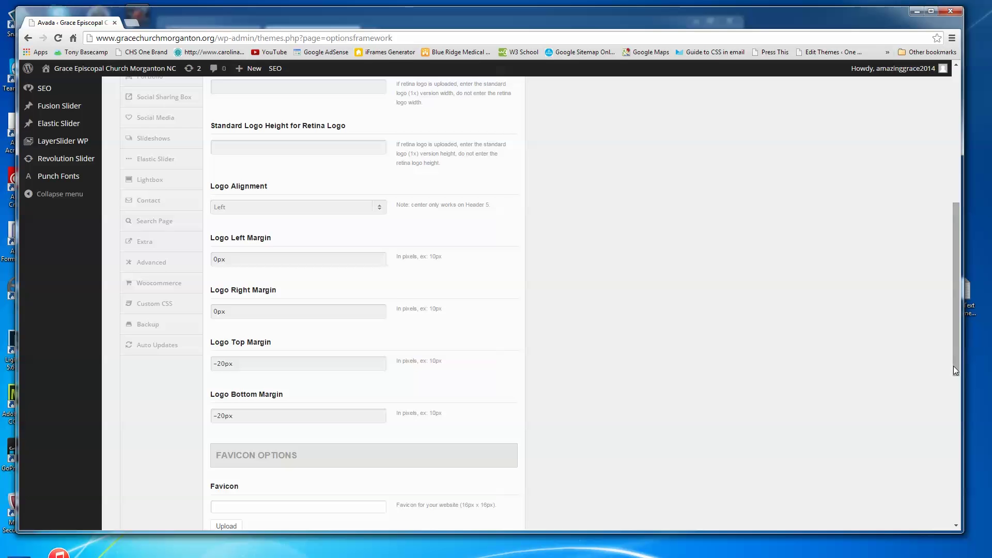
pyautogui.moveTo(954, 366); pyautogui.dragTo(938, 226)
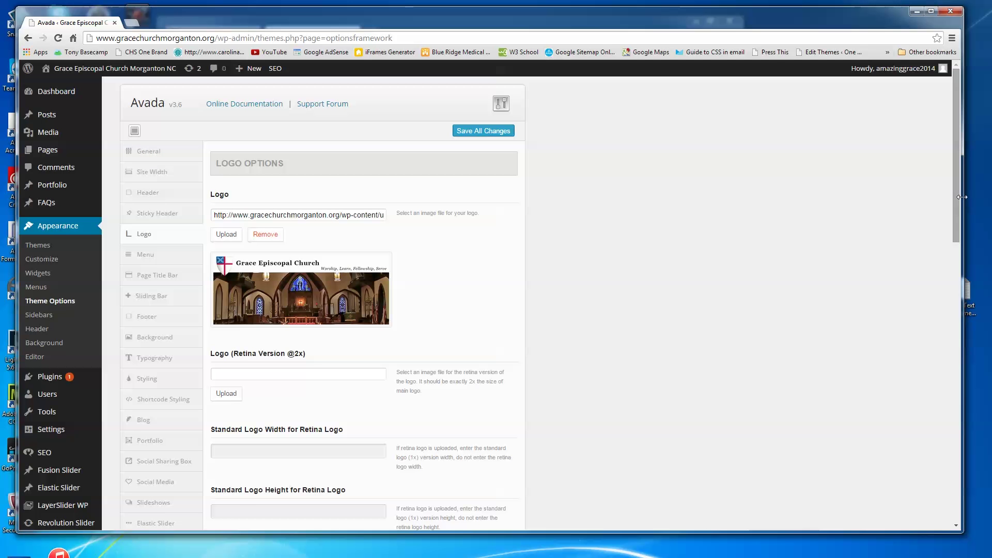
# Narrow the theme options browser window and shift it right so the desktop shows on both sides.
pyautogui.moveTo(963, 202); pyautogui.dragTo(916, 243)
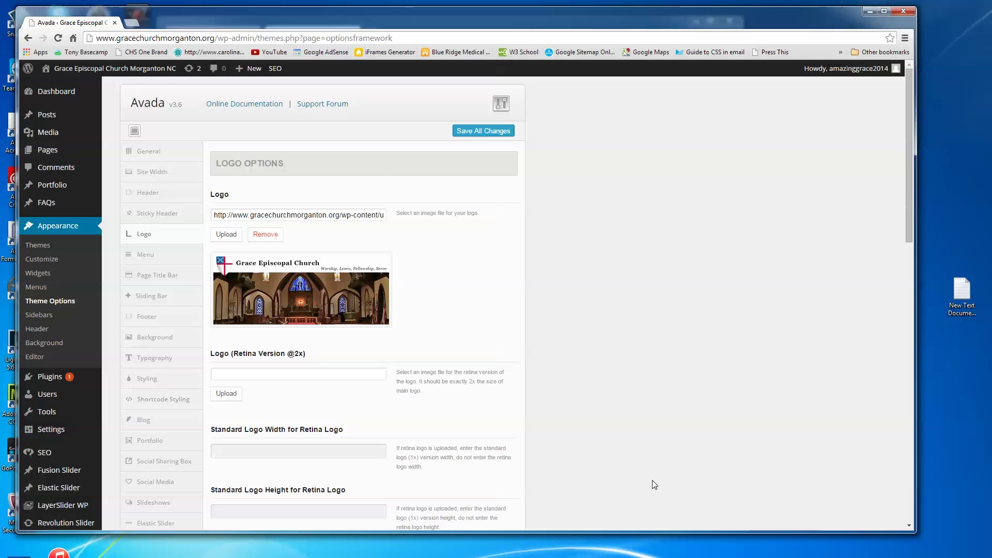
pyautogui.moveTo(640, 531); pyautogui.dragTo(639, 546)
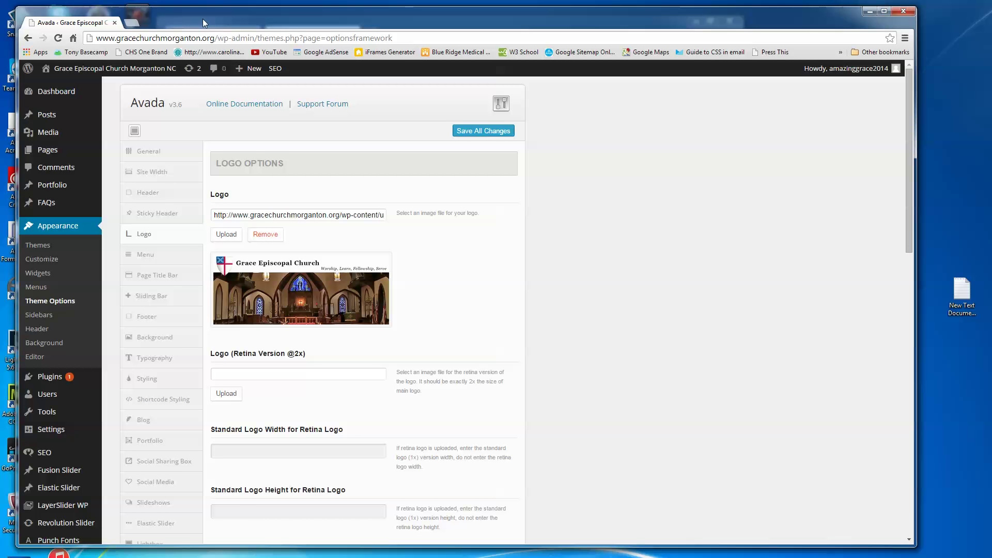
pyautogui.moveTo(203, 23); pyautogui.dragTo(196, 19)
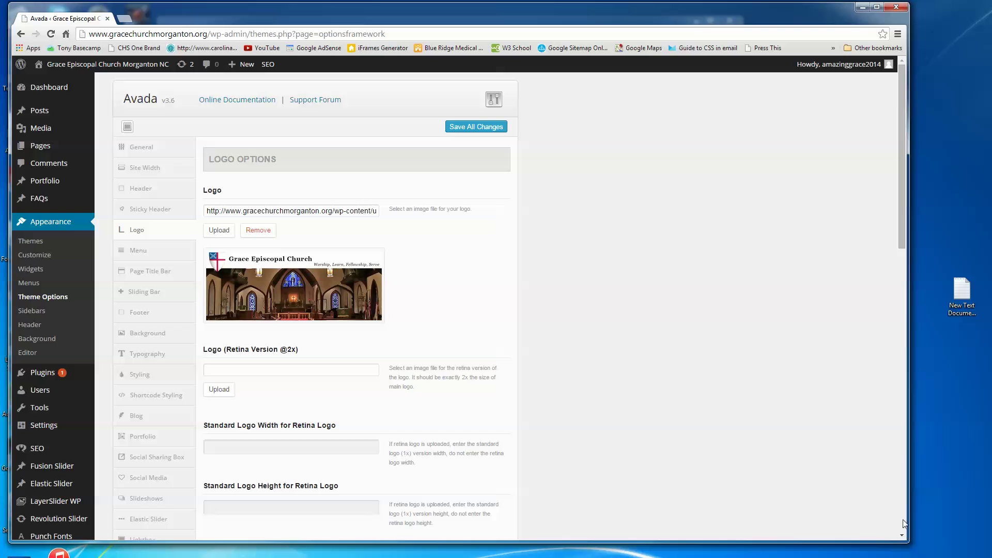
pyautogui.moveTo(907, 480); pyautogui.dragTo(743, 481)
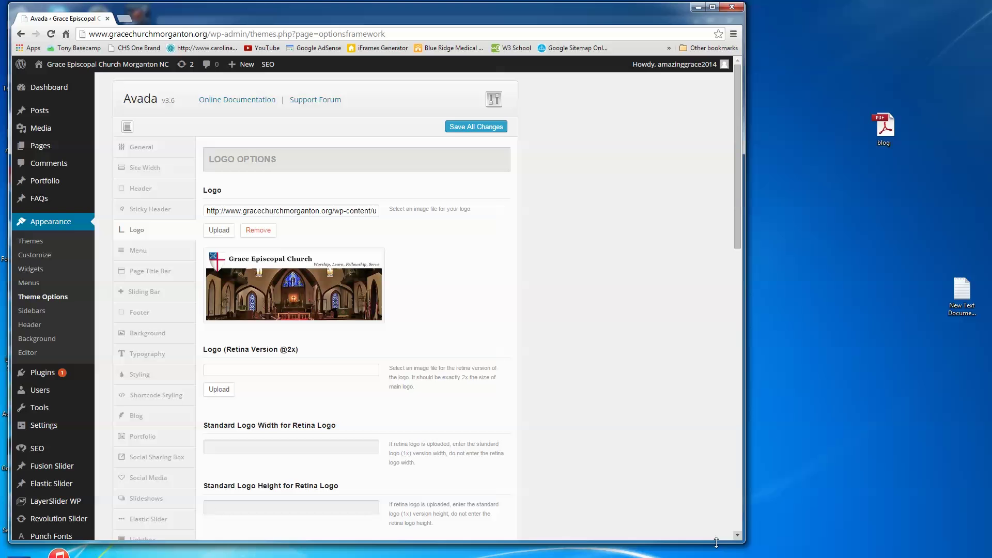
pyautogui.moveTo(716, 542); pyautogui.dragTo(717, 550)
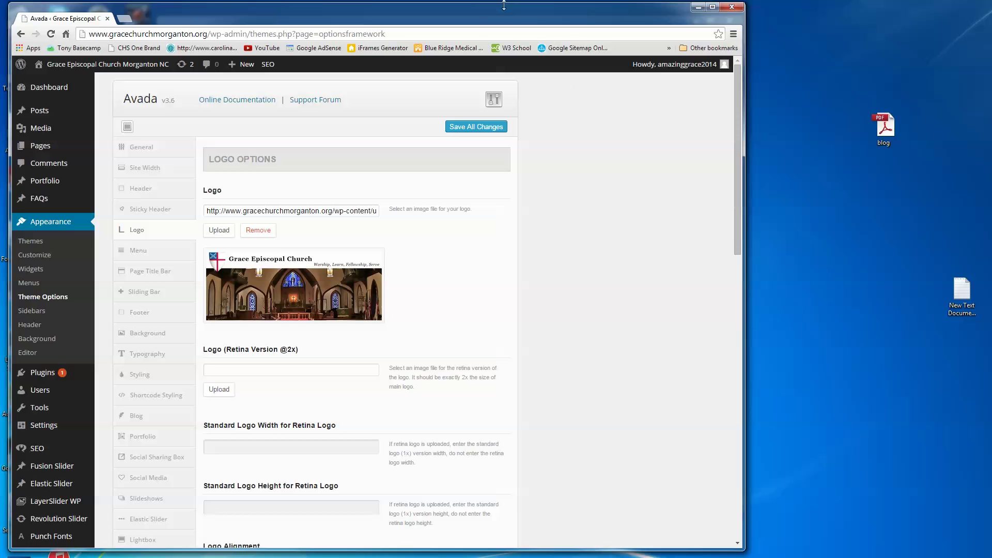
pyautogui.moveTo(504, 7); pyautogui.dragTo(630, 19)
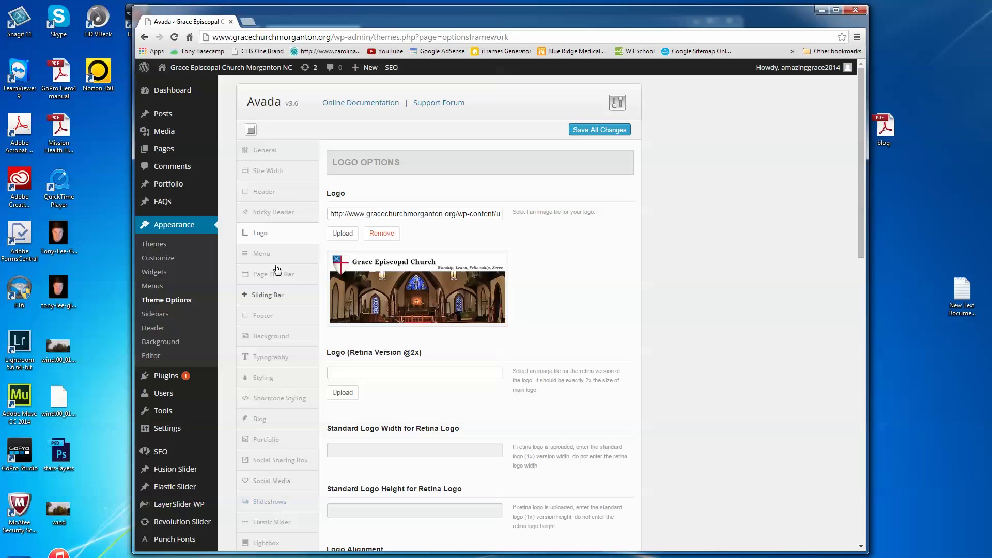